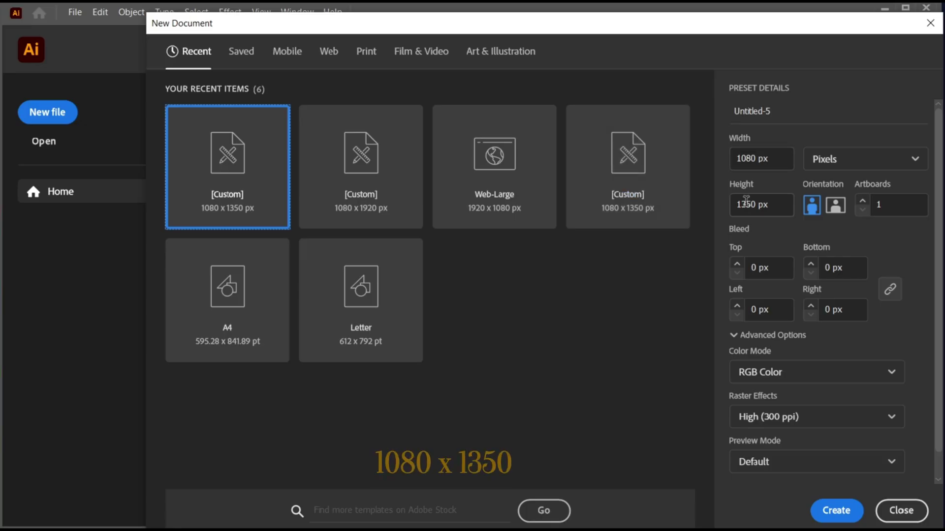
- Create the 1080 x 1350 px RGB document from the custom preset
click(830, 512)
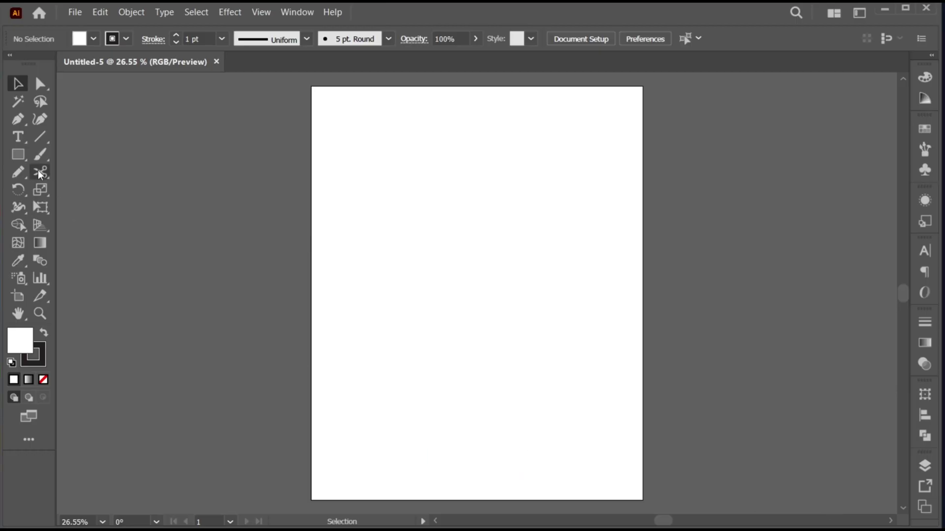
- Draw an artboard-sized rectangle filled with #2B2B2B and no stroke
drag(21, 156, 84, 158)
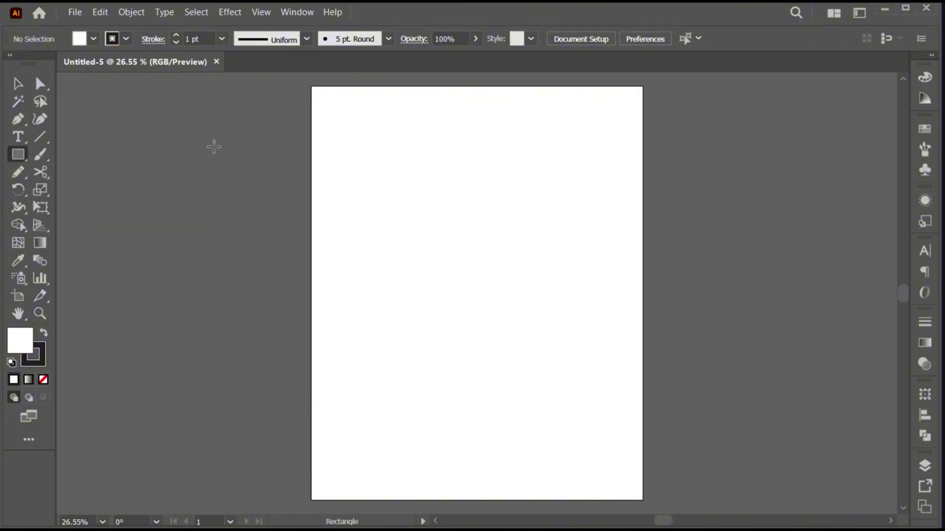
drag(314, 87, 643, 500)
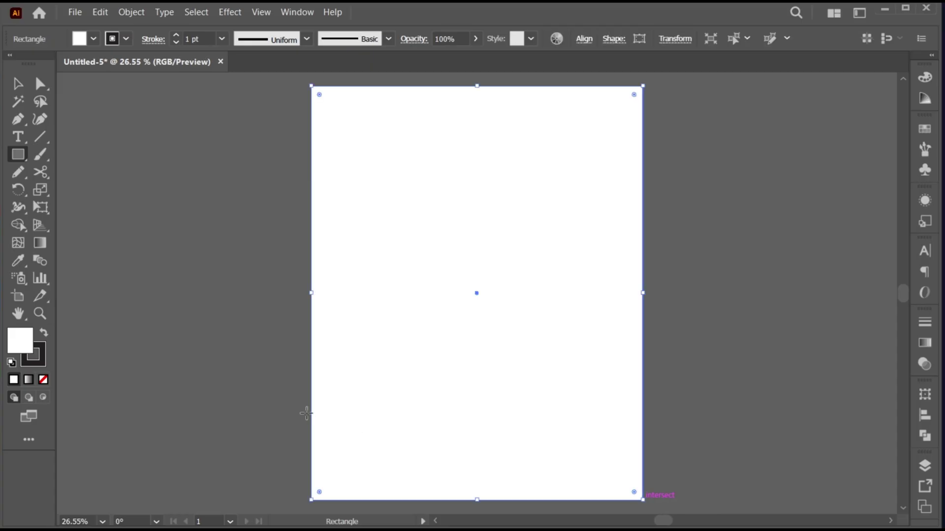
click(43, 381)
click(42, 335)
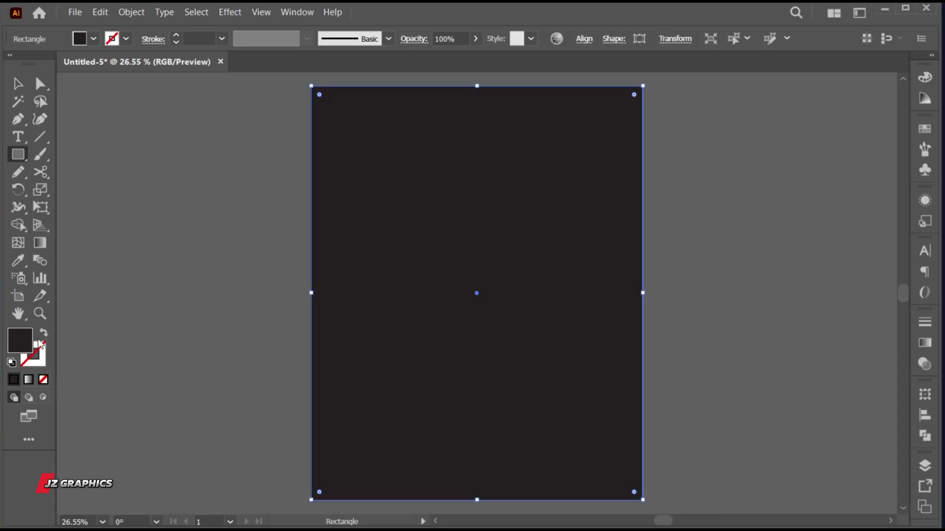
double_click(17, 346)
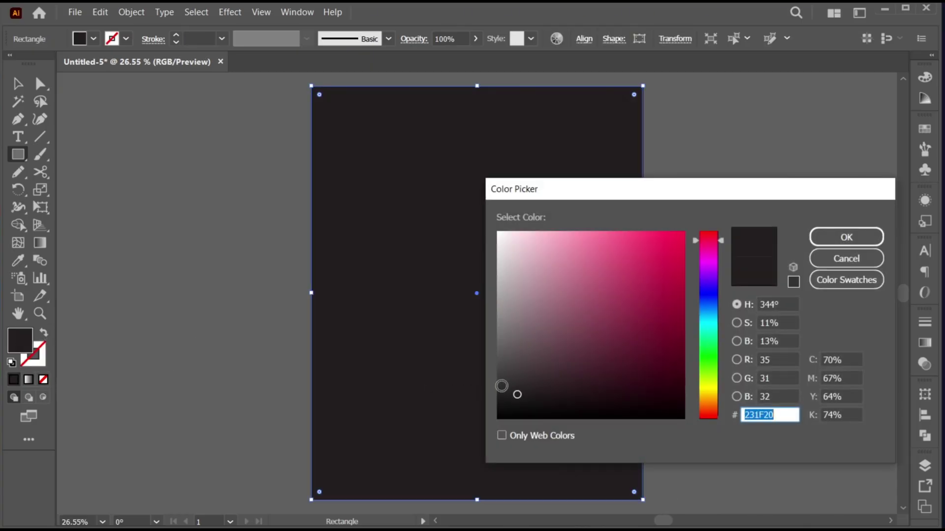
text(2B2B2B)
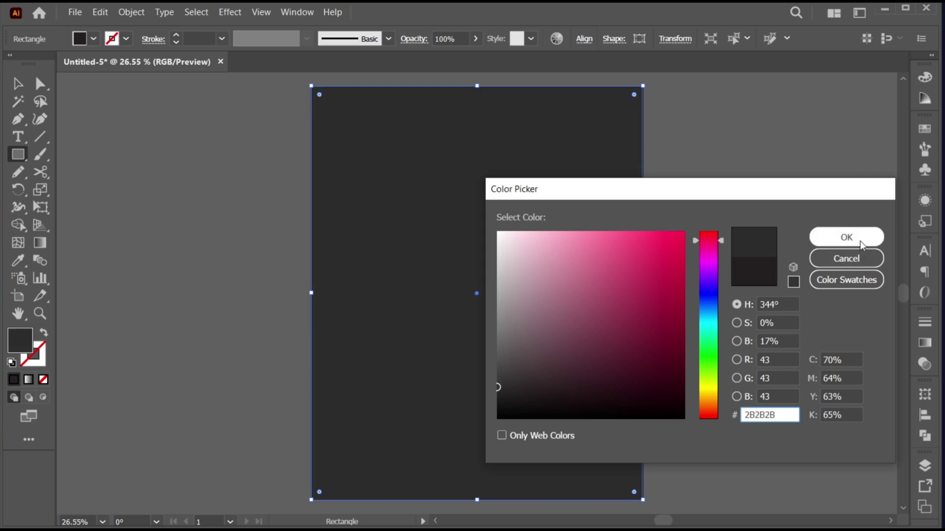
click(860, 243)
- Fit the artboard in the window and lock the background rectangle
key(v)
key(ctrl+0)
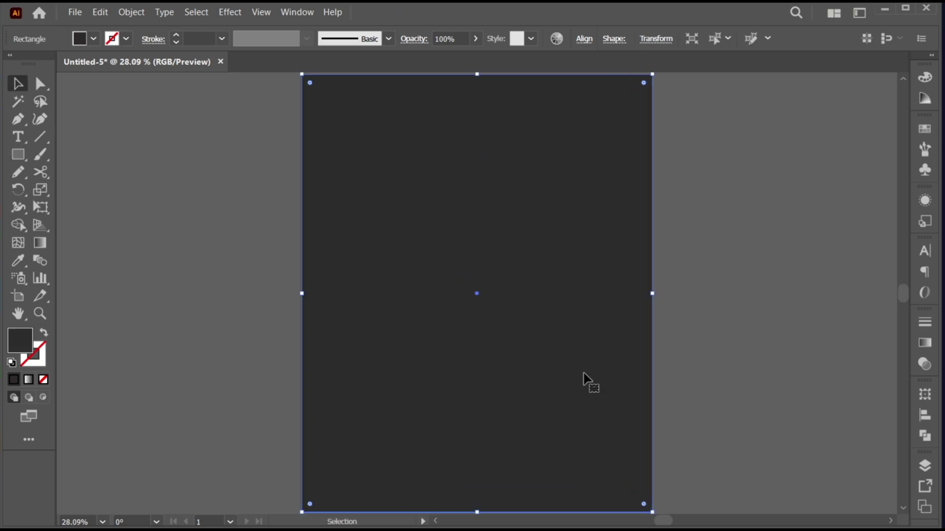
click(133, 11)
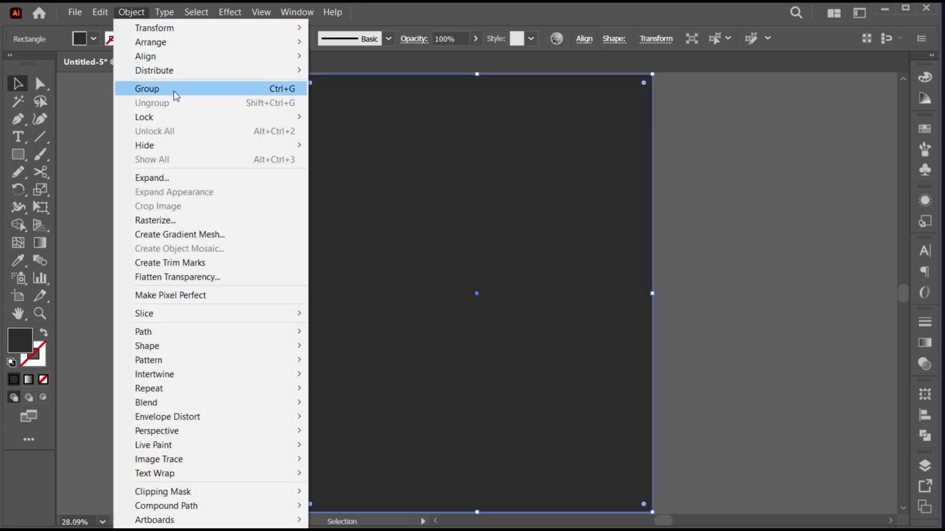
mouse_move(305, 119)
click(380, 117)
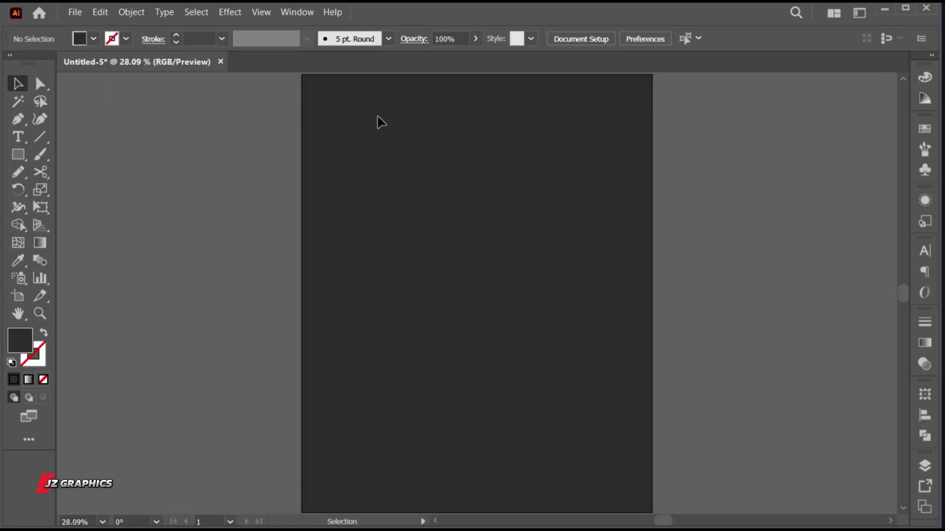
- Add a 72 pt white text object containing the letter n
click(20, 137)
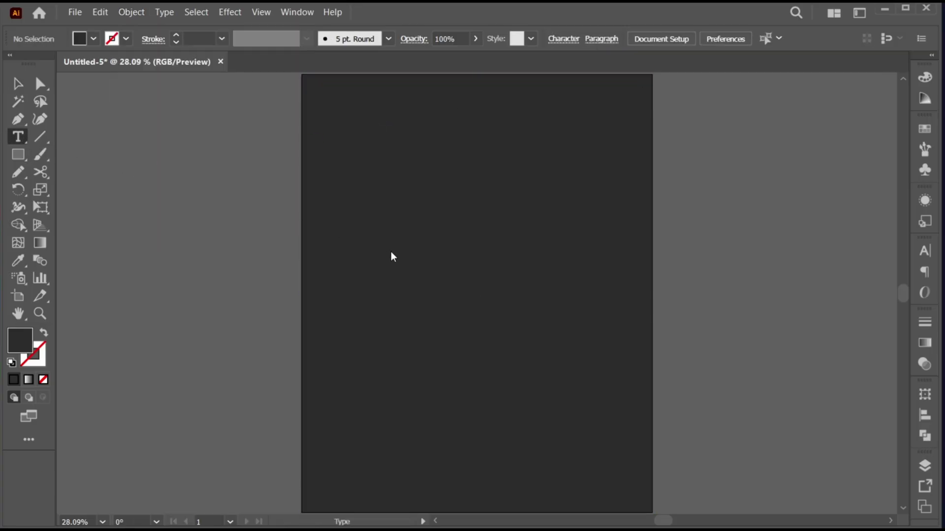
click(406, 250)
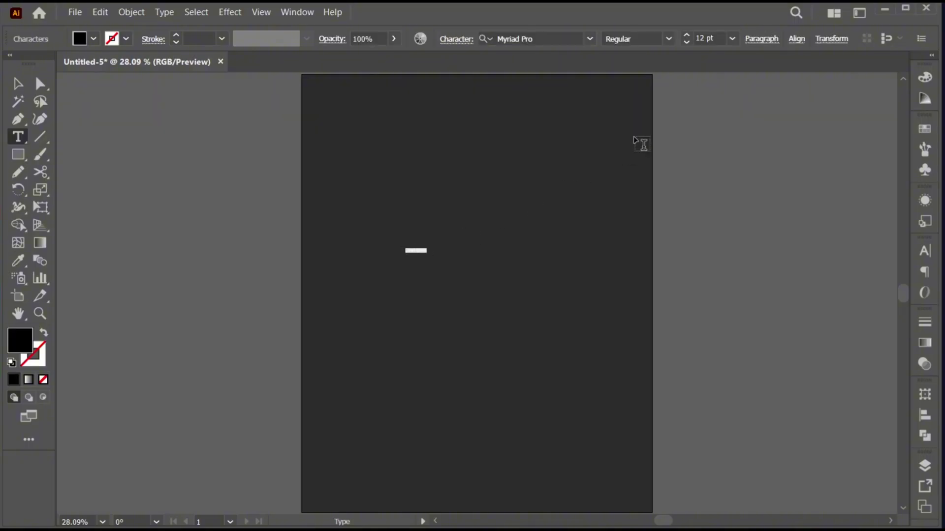
click(732, 38)
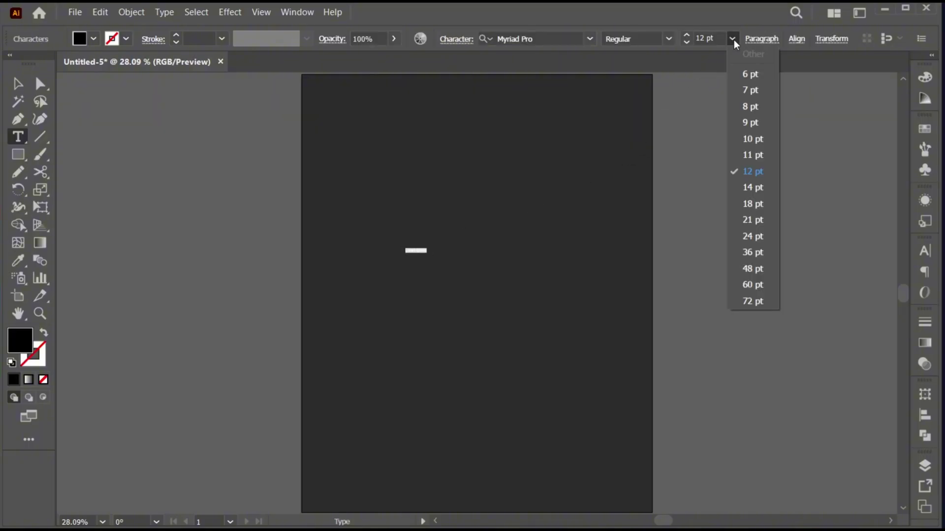
click(761, 302)
double_click(17, 341)
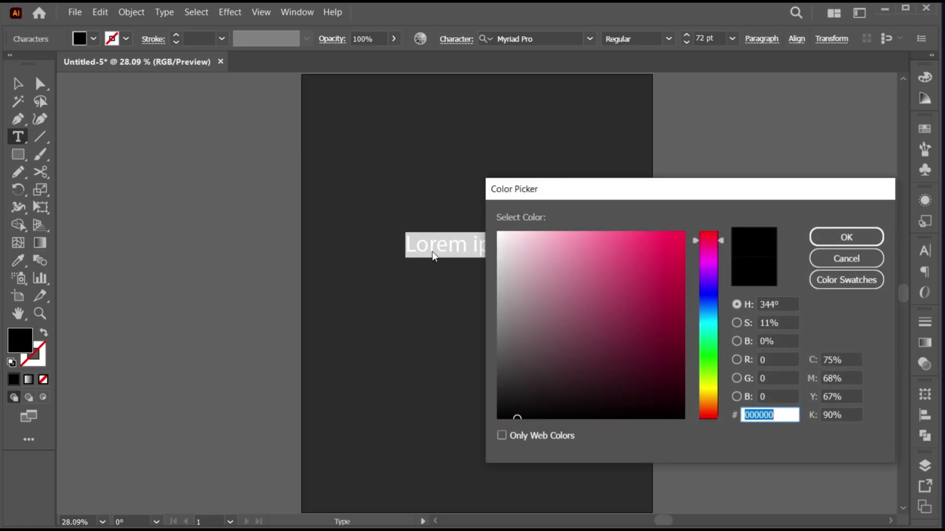
drag(511, 240, 496, 230)
click(853, 237)
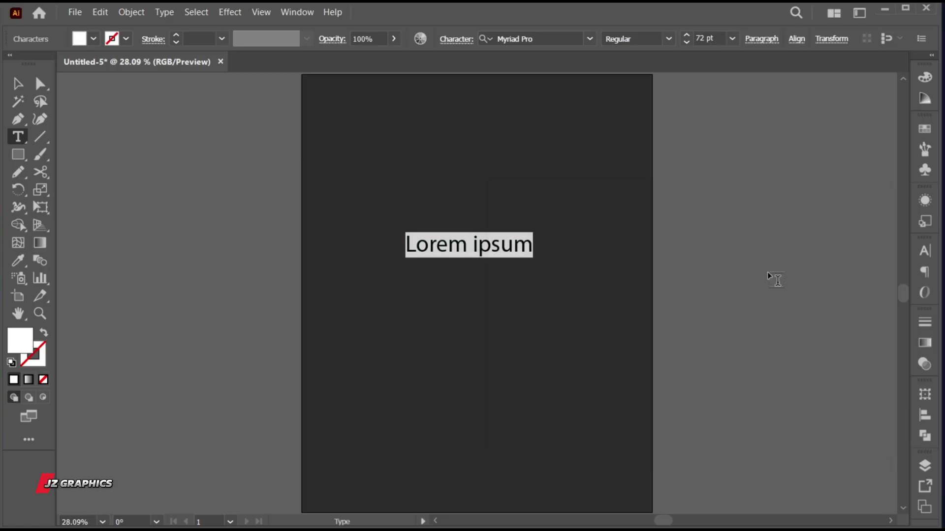
text(n)
key(Escape)
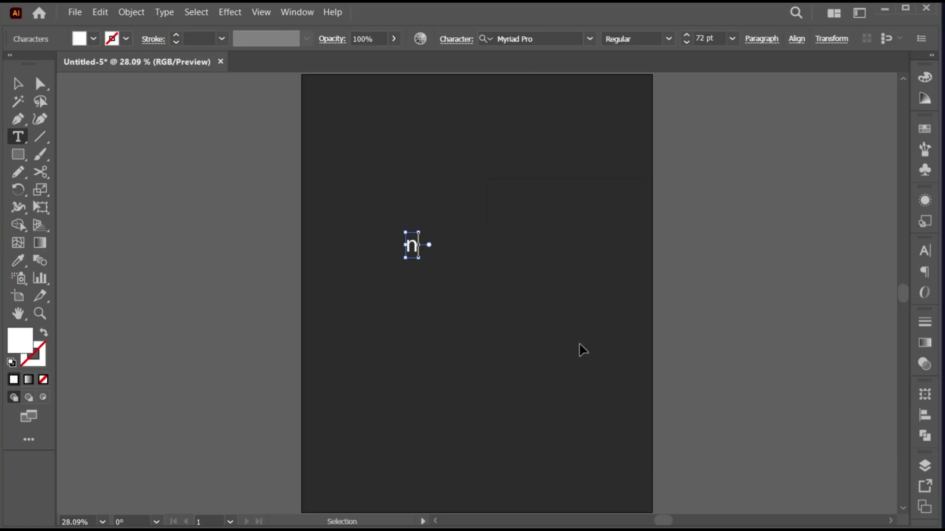
- Set the n in Roboto Bold Condensed and change it to UPPERCASE
key(Return)
click(554, 39)
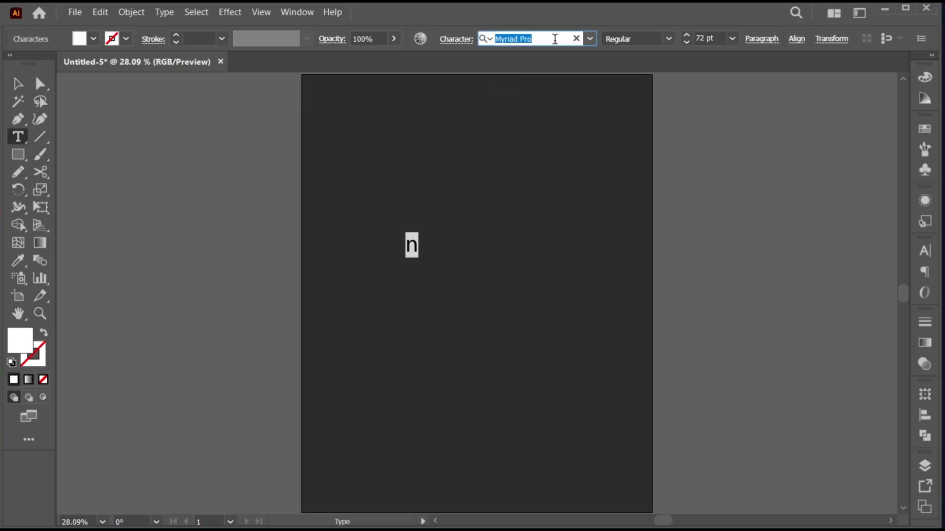
text(roboto)
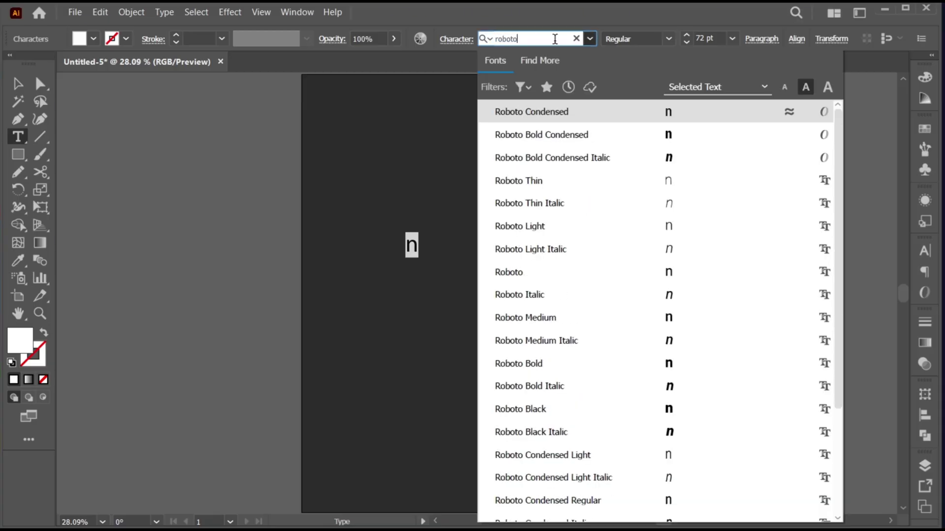
click(522, 135)
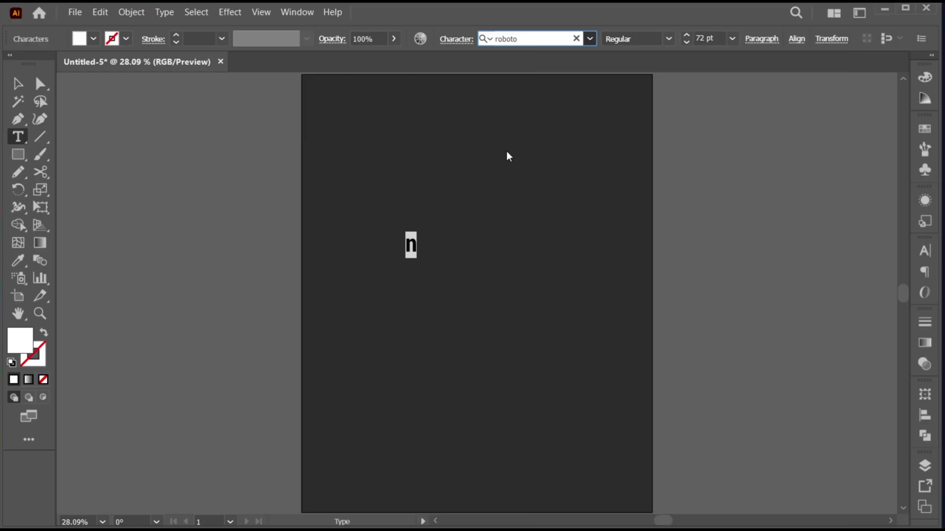
key(Escape)
click(165, 12)
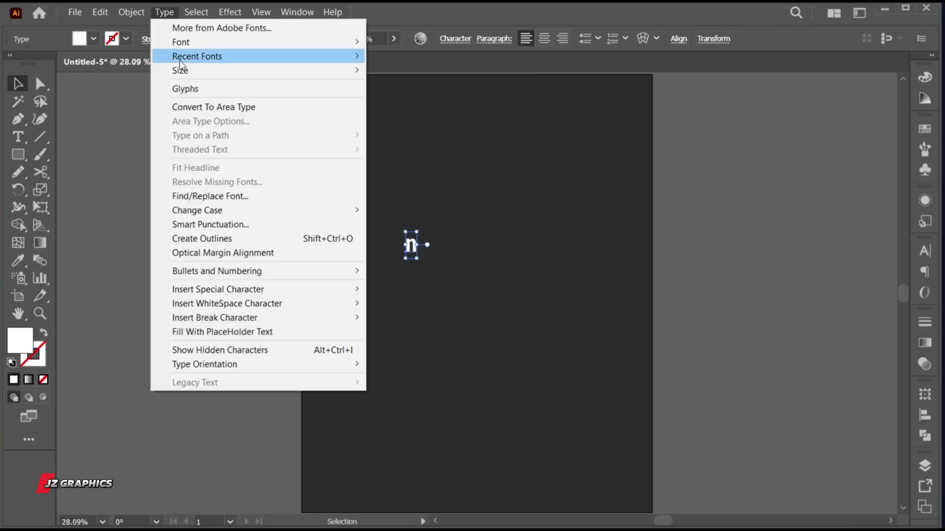
mouse_move(296, 211)
click(412, 208)
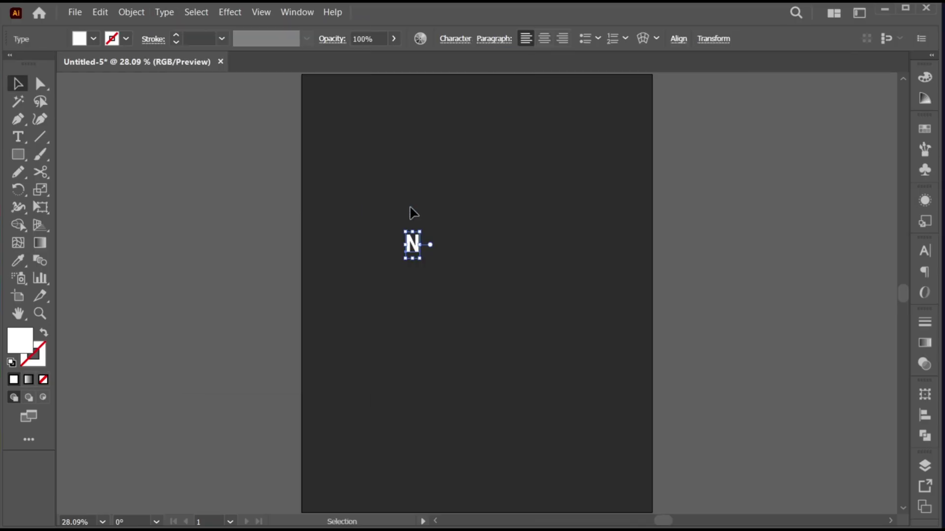
- Enlarge the N and duplicate it to the right, retyped as an O
drag(425, 247, 573, 286)
key(t)
double_click(471, 263)
text(O)
key(Escape)
- Duplicate and retype letters as V and A, tuck the A closer, select all
key(t)
double_click(533, 280)
text(V)
key(Escape)
key(t)
double_click(572, 286)
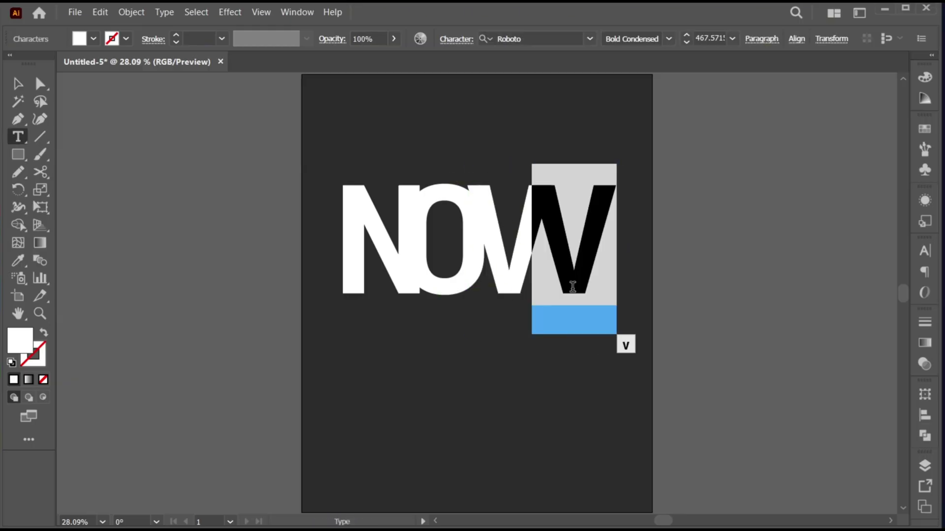
text(A)
key(Escape)
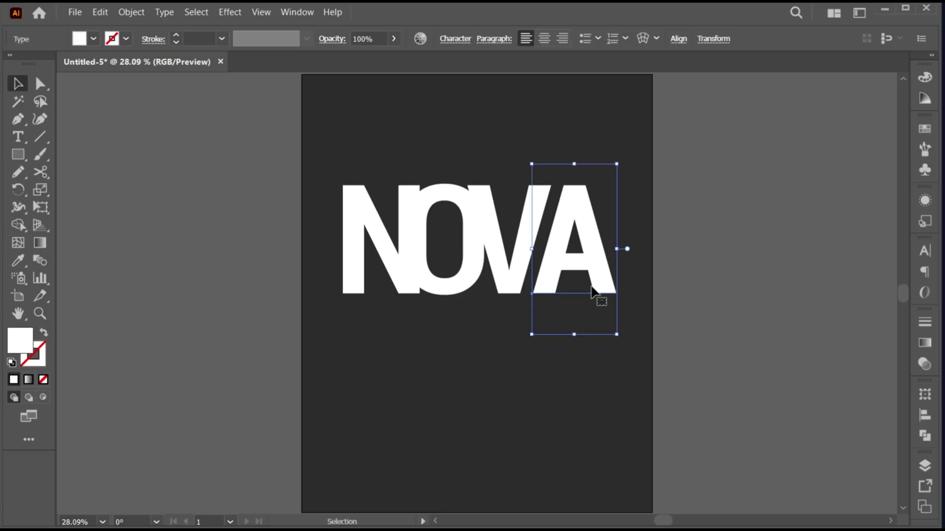
drag(603, 282, 599, 283)
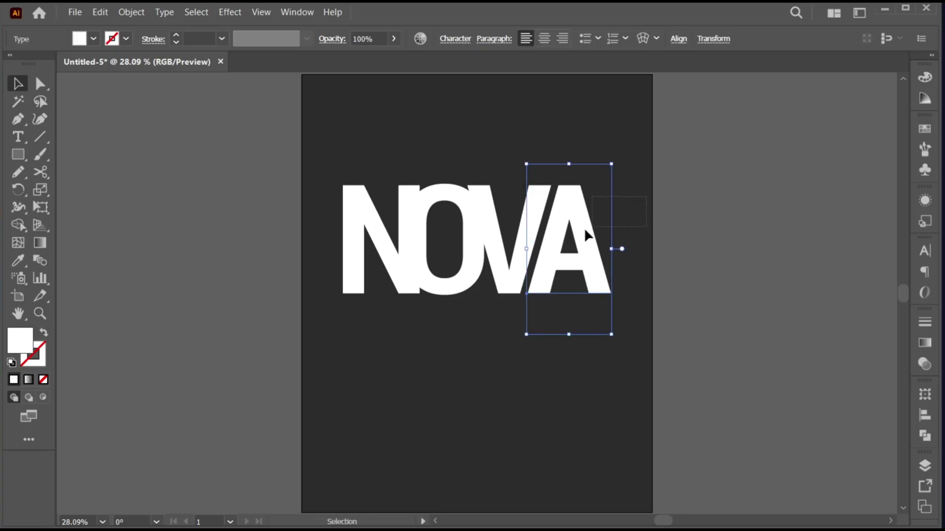
key(ctrl+a)
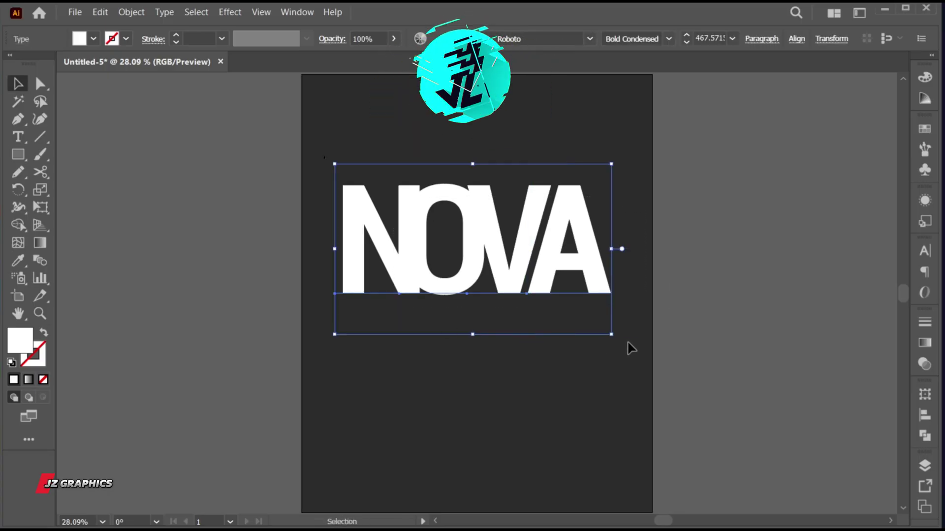
- Rotate NOVA 90° to vertical, move it left and stretch it to near full height
drag(615, 338, 455, 254)
drag(503, 317, 541, 318)
mouse_move(459, 206)
mouse_down()
mouse_move(457, 194)
mouse_move(471, 205)
mouse_up()
drag(546, 297, 549, 295)
click(594, 316)
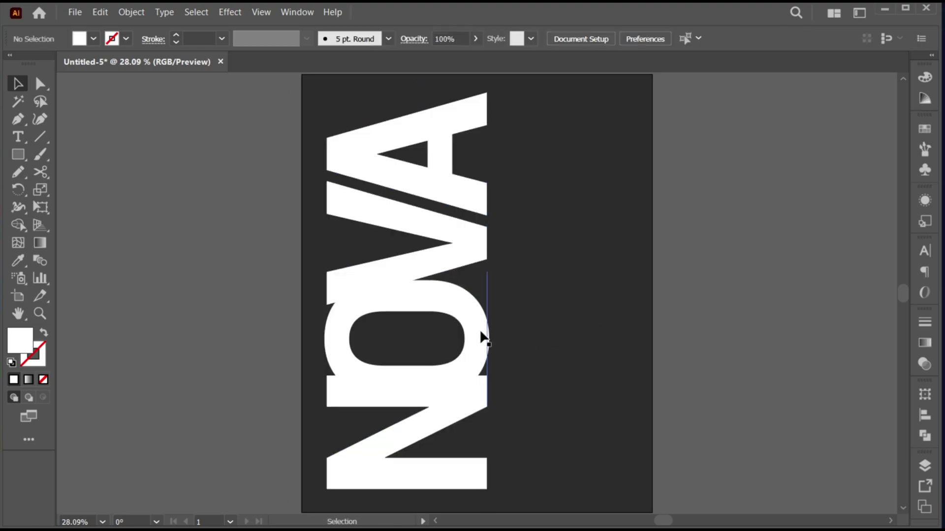
click(453, 295)
- Add a Drop Shadow to the O in Multiply mode at 100% opacity
click(226, 11)
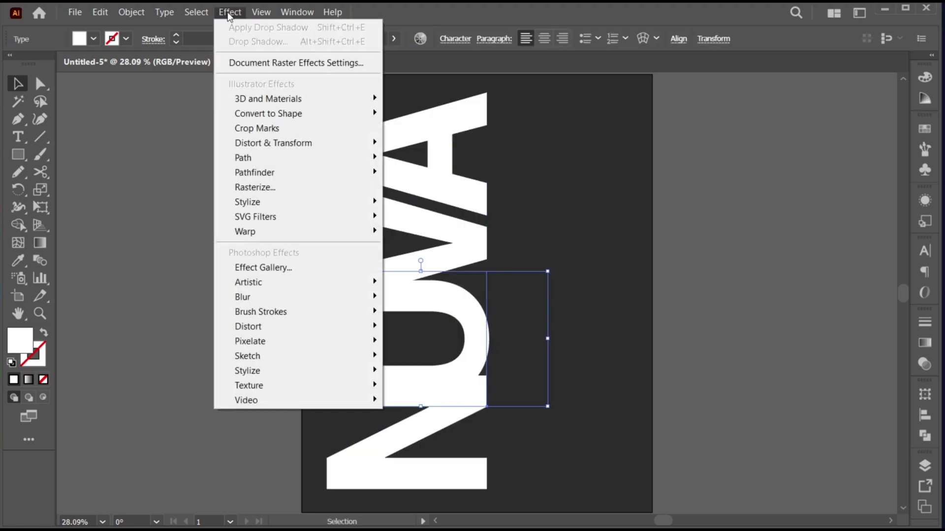
mouse_move(358, 208)
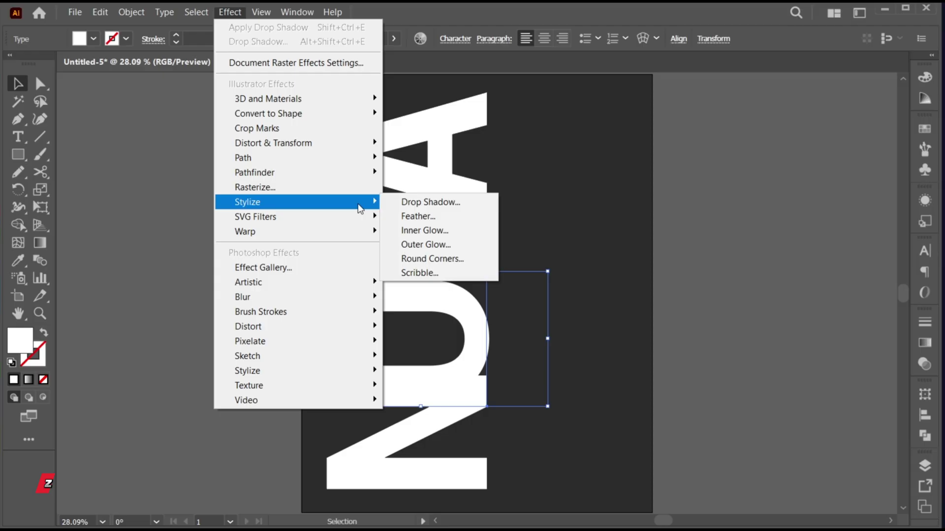
click(462, 204)
click(689, 179)
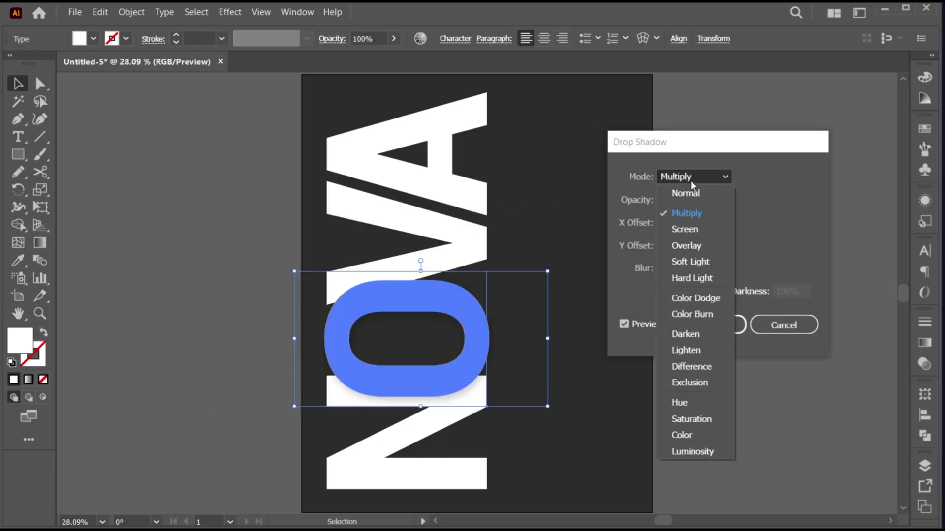
click(692, 213)
click(695, 200)
double_click(696, 200)
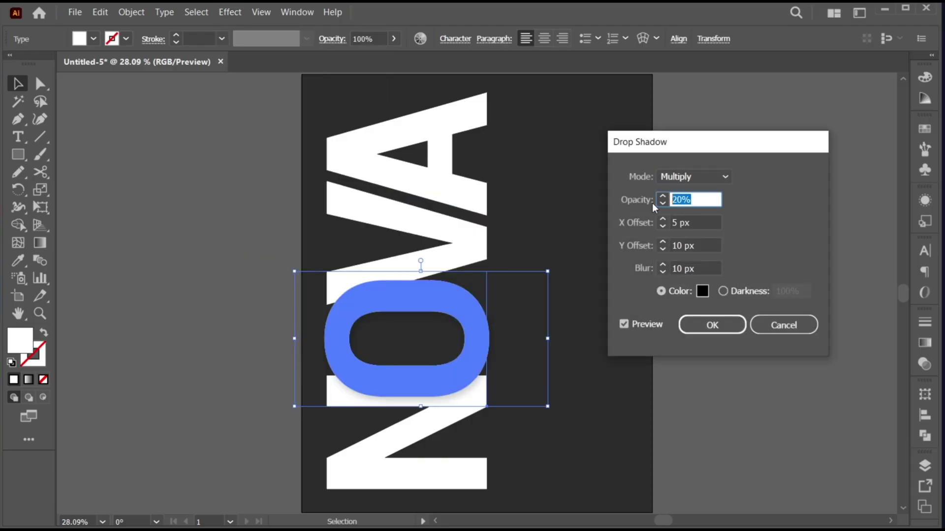
text(100)
- Set the shadow to X 2 px, Y 50 px, blur 26 and apply it
click(670, 222)
text(2)
click(697, 246)
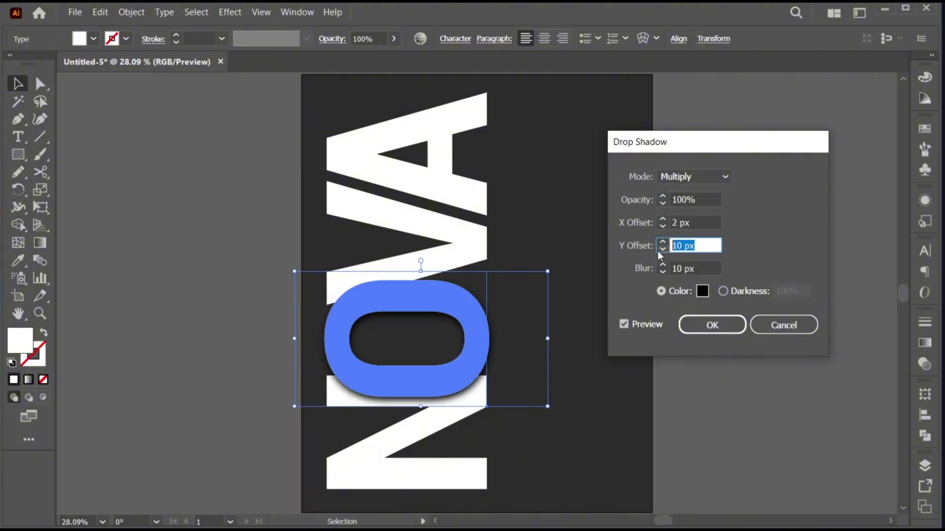
text(50)
key(Tab)
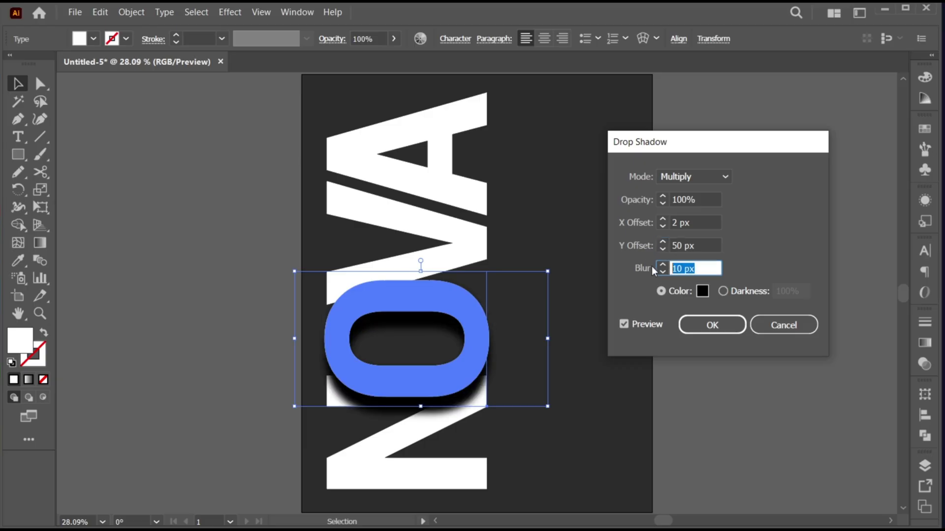
text(26)
click(702, 322)
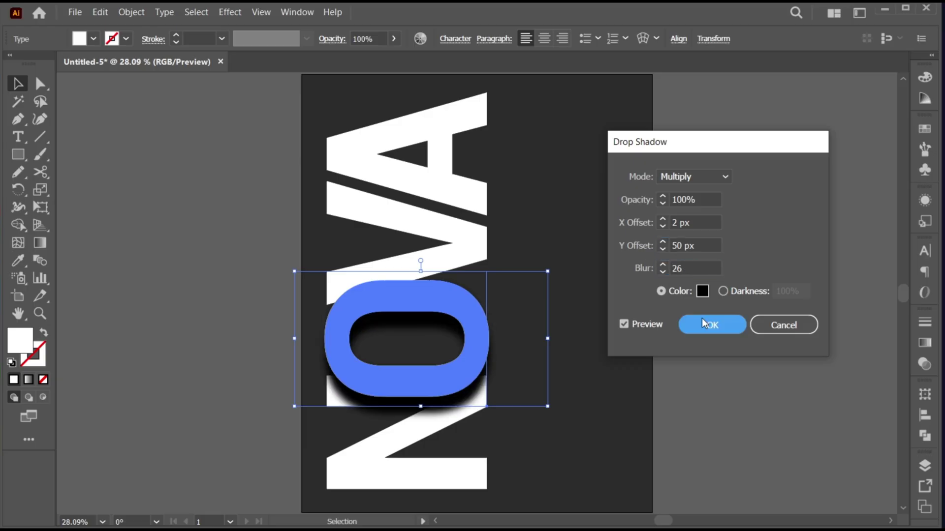
click(452, 227)
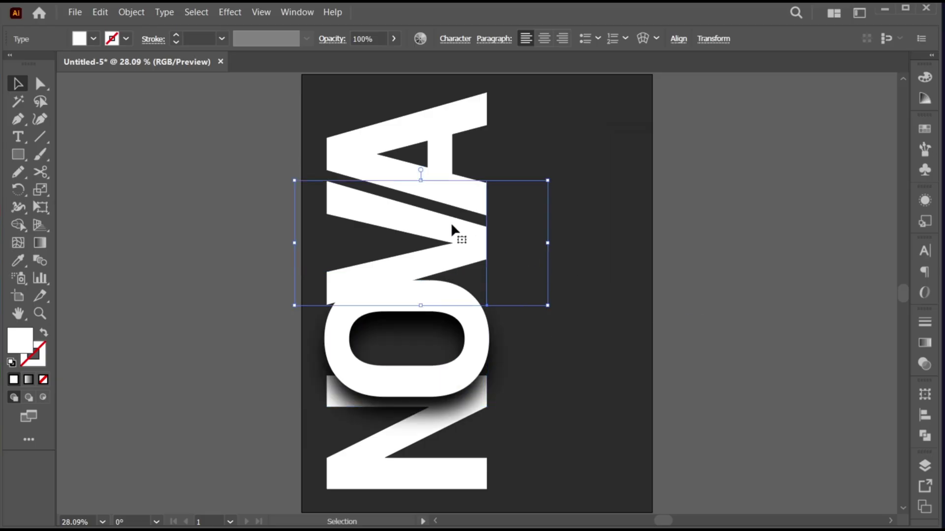
- Apply the same Drop Shadow settings to the V
click(230, 12)
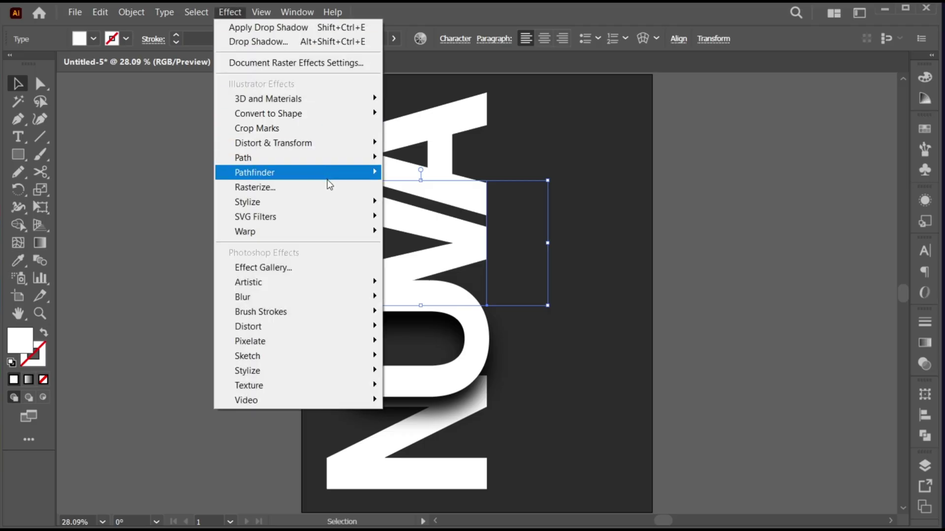
mouse_move(338, 200)
click(430, 201)
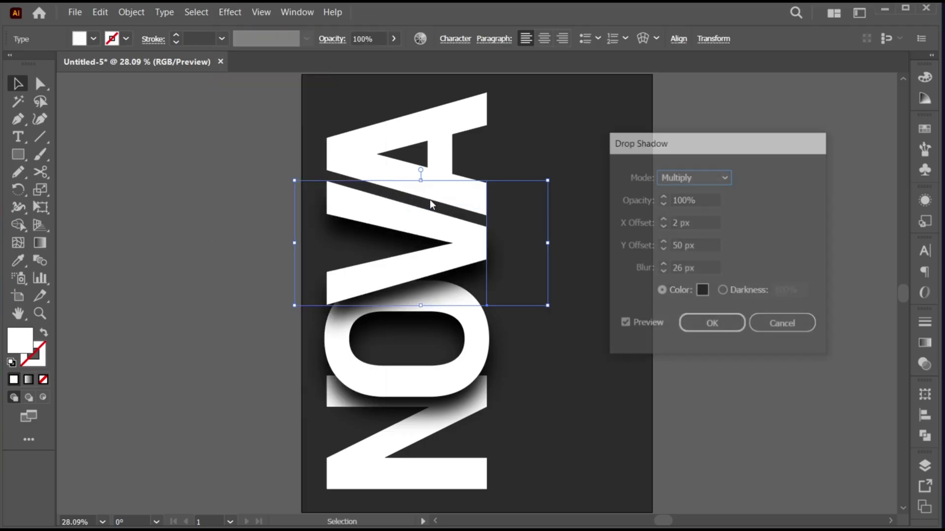
click(712, 326)
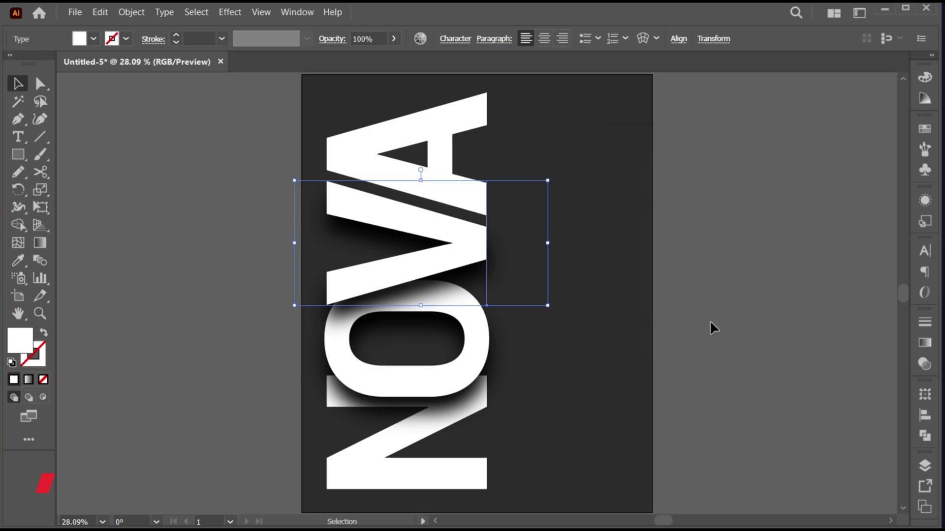
click(445, 155)
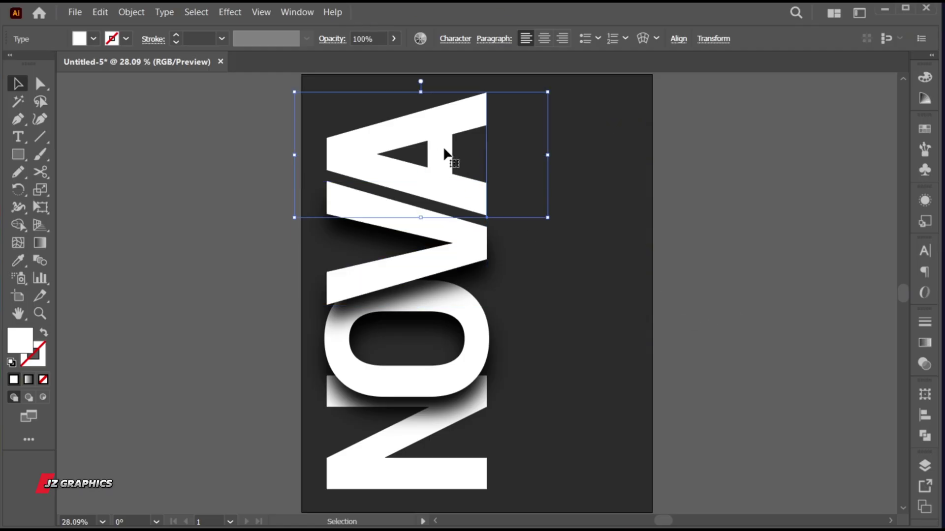
- Apply the same Drop Shadow to the A and deselect
click(230, 12)
mouse_move(353, 201)
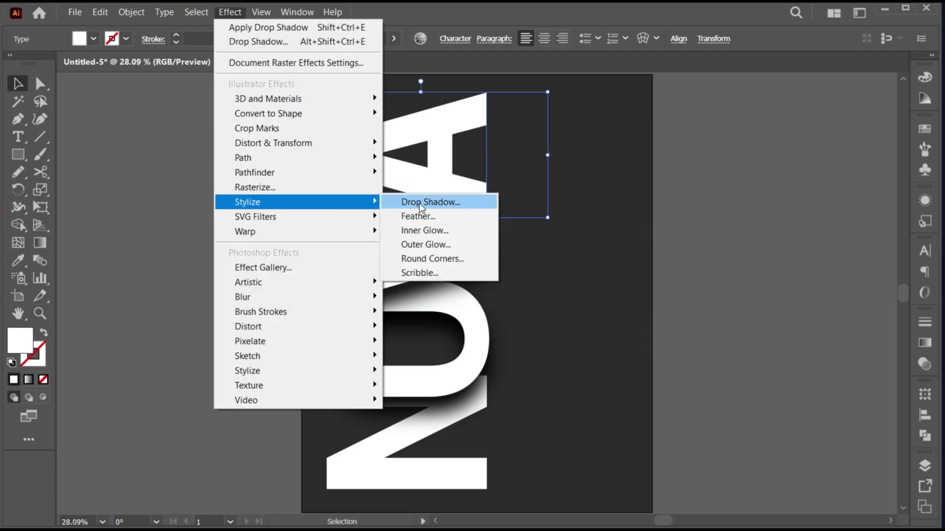
click(420, 203)
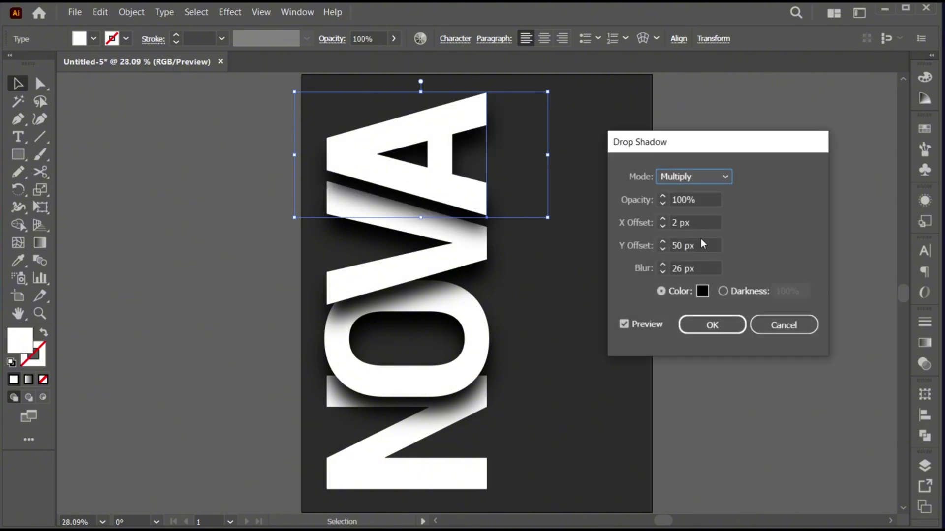
click(711, 325)
click(672, 371)
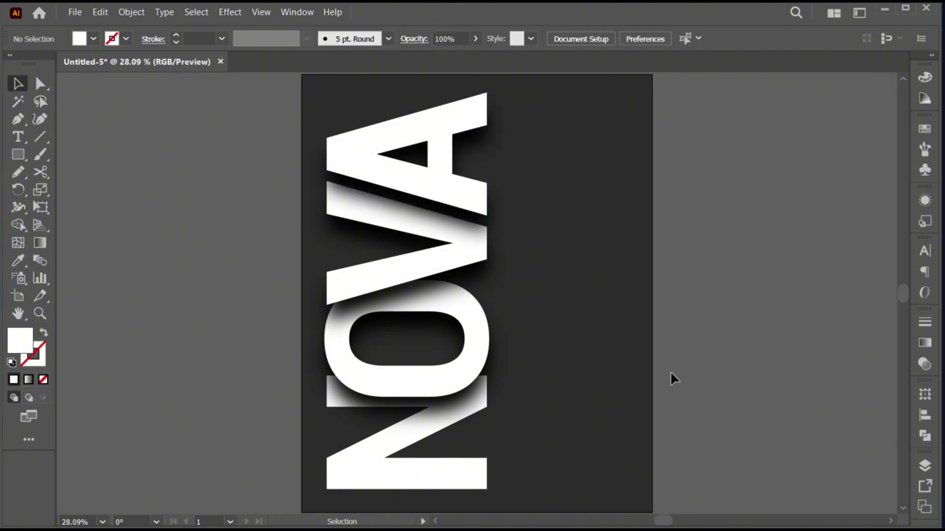
- Nudge the O, V and A slightly upward to tighten NOVA
drag(435, 391, 434, 380)
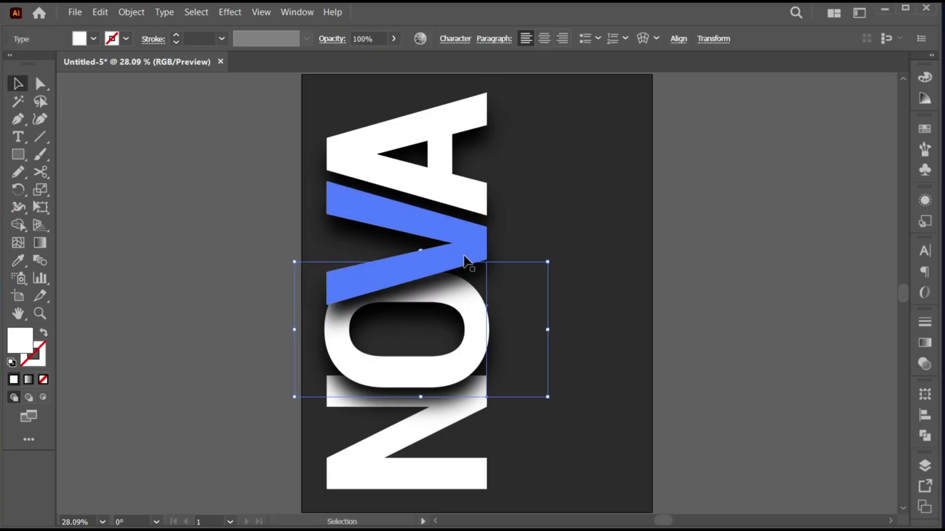
drag(464, 251, 465, 252)
click(562, 204)
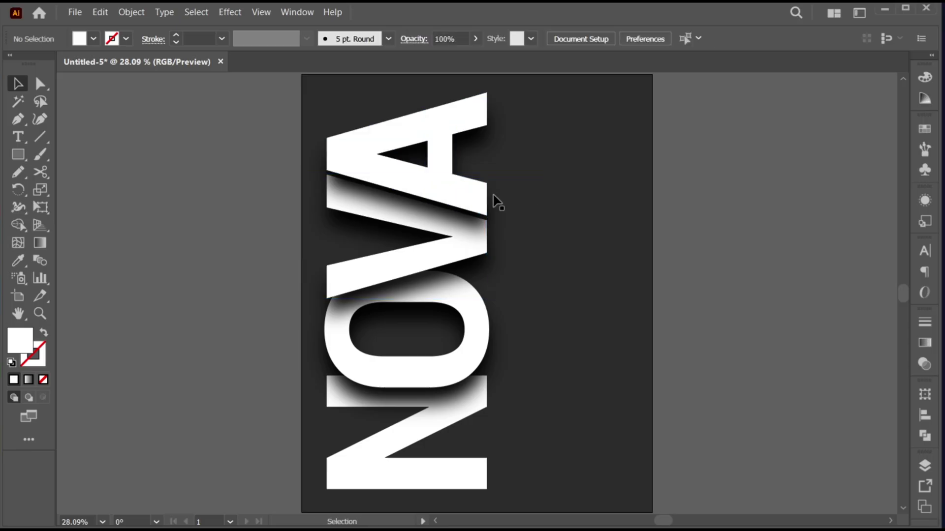
drag(480, 190, 480, 187)
click(567, 151)
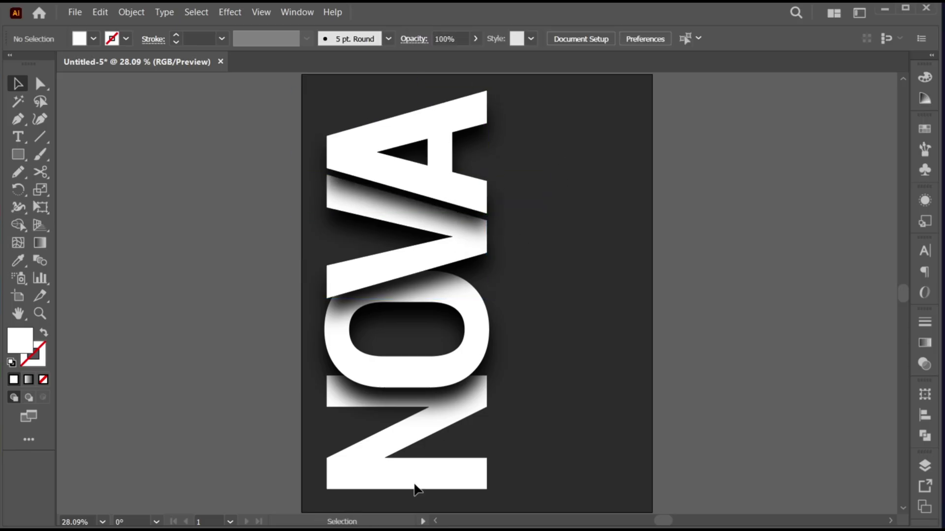
- Vertically centre the NOVA group on the artboard
click(391, 467)
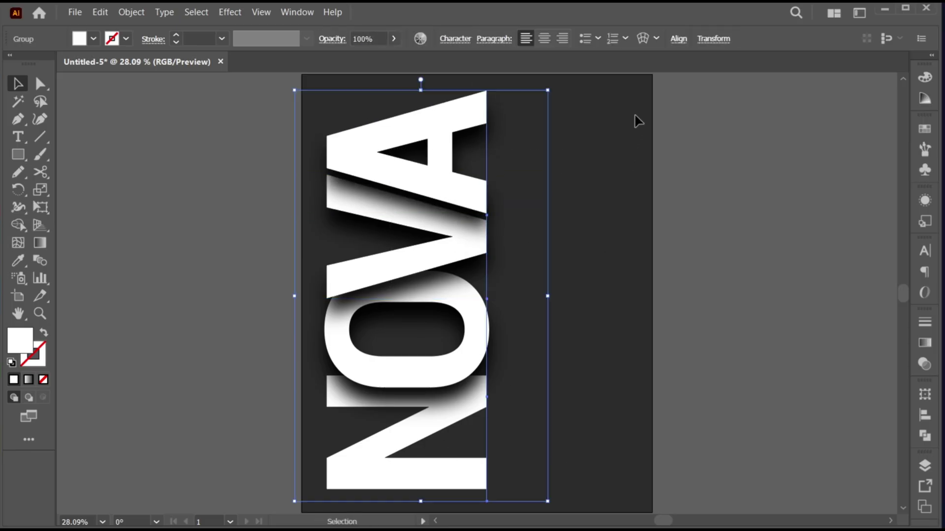
click(678, 40)
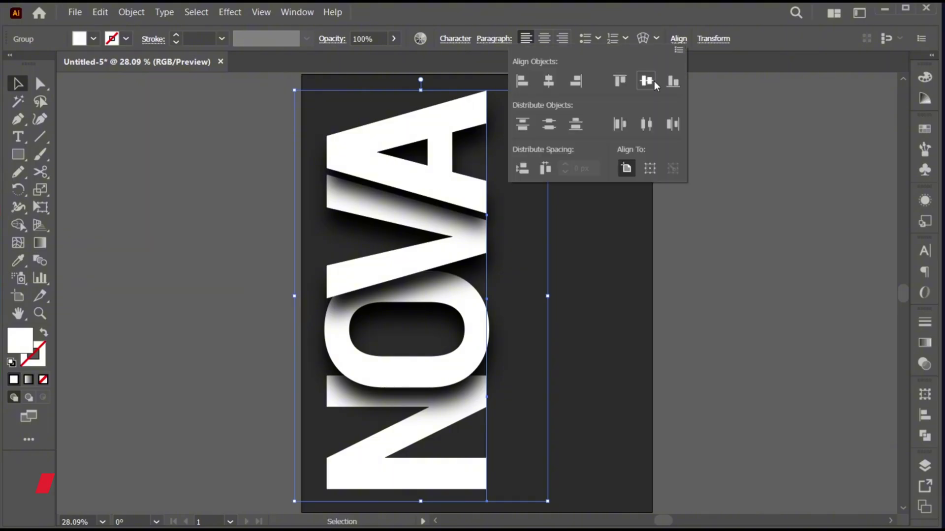
click(654, 80)
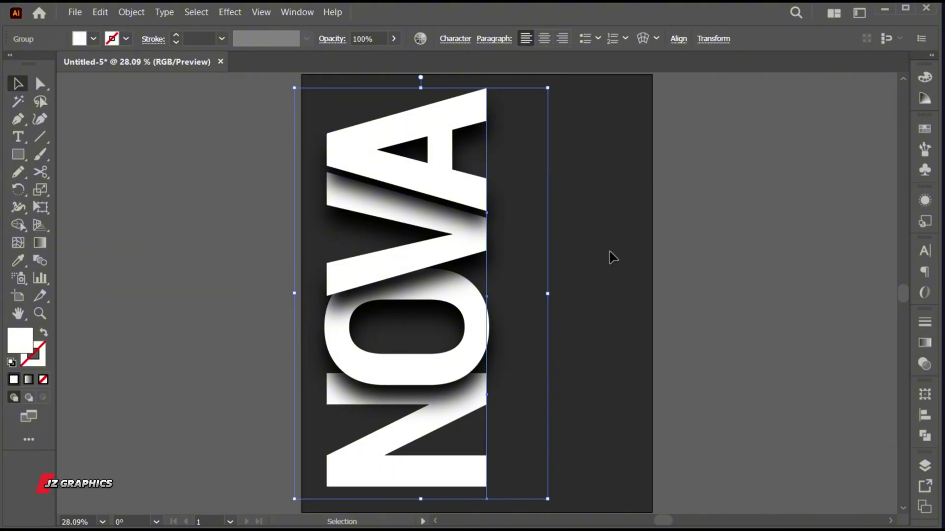
click(603, 293)
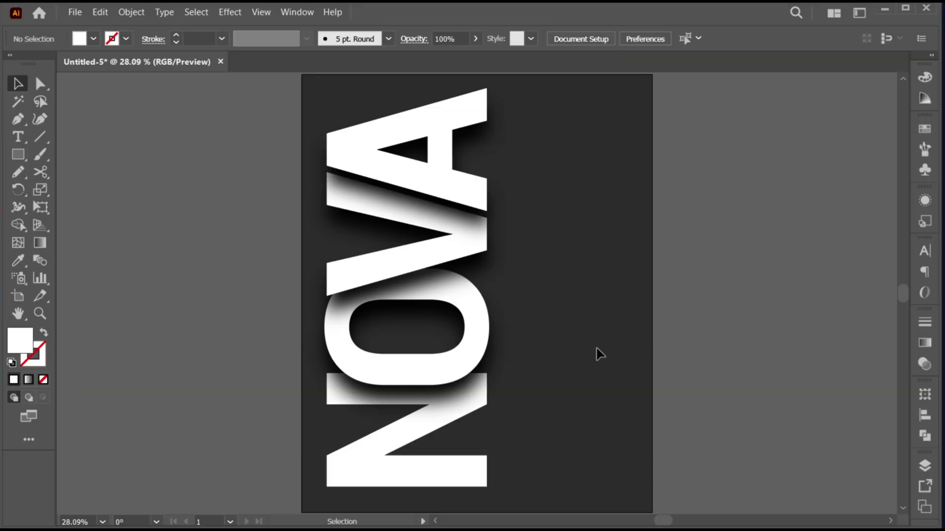
- Type a two-line heading 'ADOBE ILLUSTRATOR' / 'TUTORIAL' to the right of NOVA
click(20, 138)
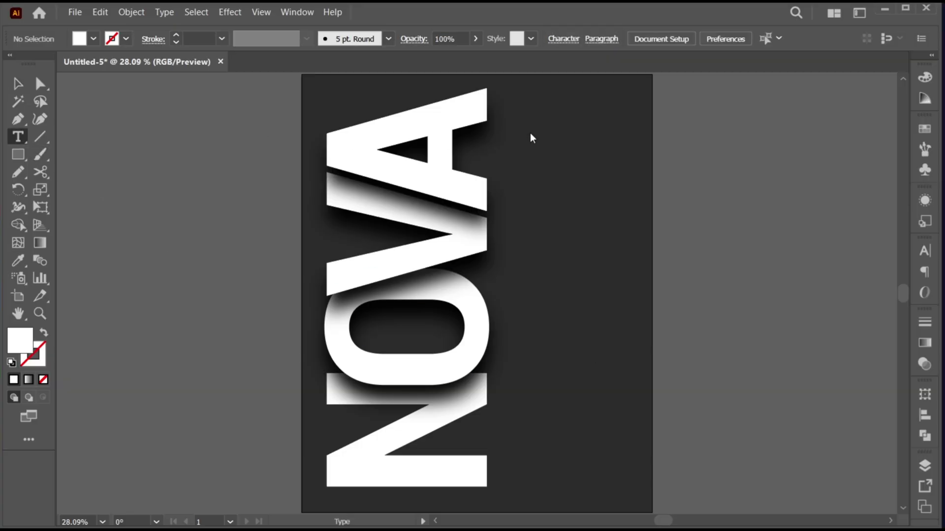
click(560, 131)
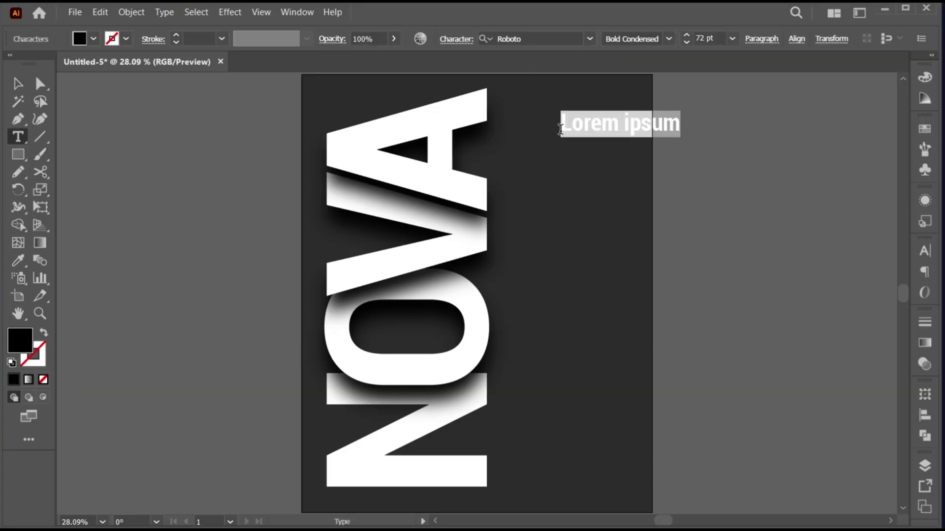
text(A)
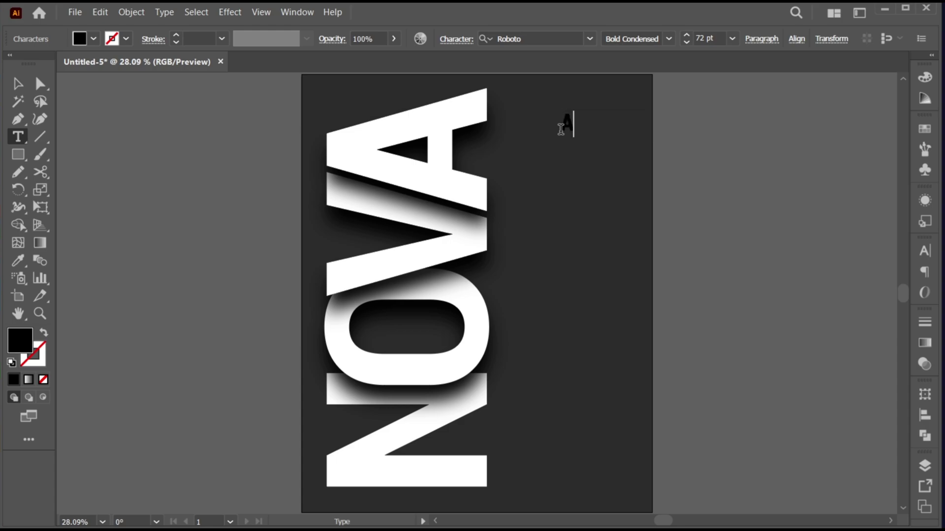
text(DO)
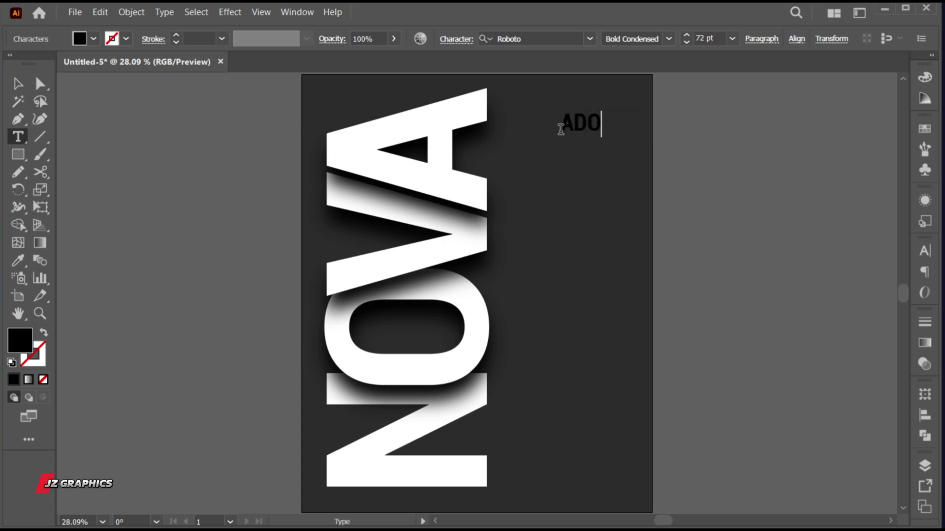
text(BE ILLUSTRATOR)
key(Return)
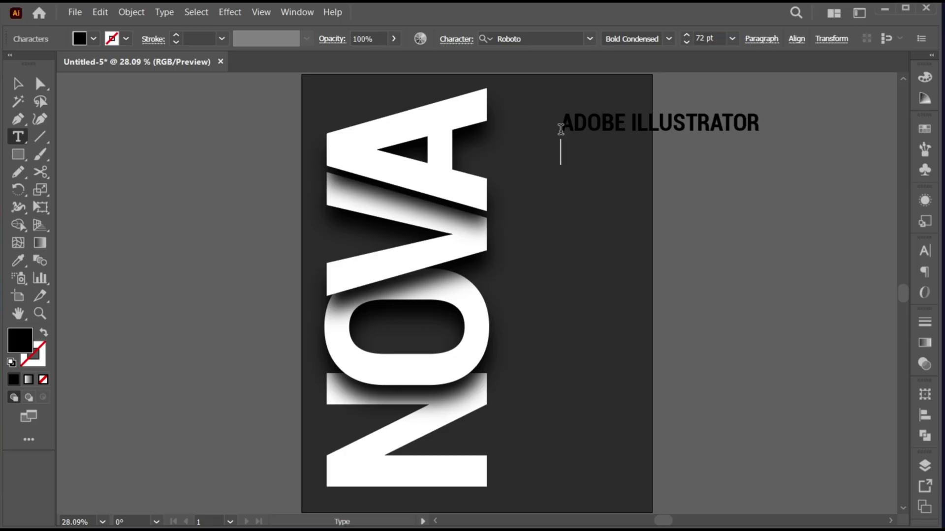
text(TUTORIAL)
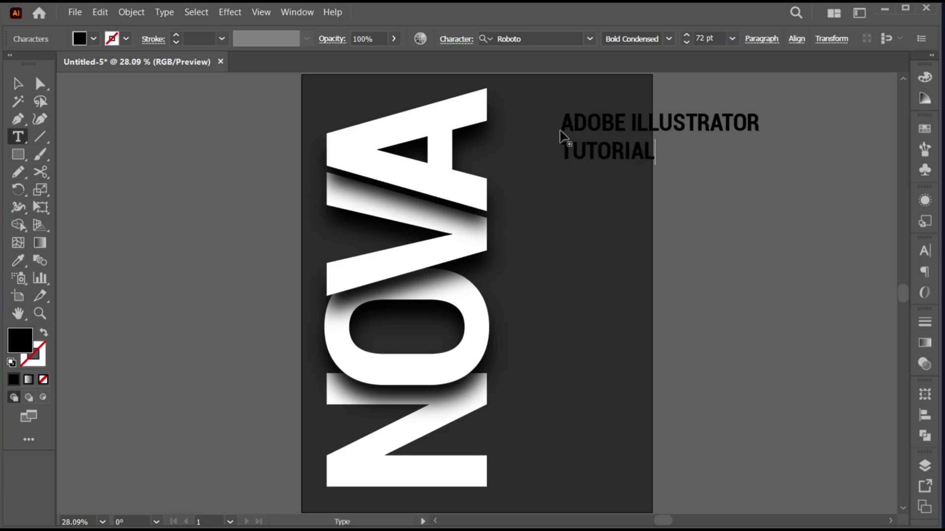
- Colour the heading text a light yellow-green
key(ctrl+a)
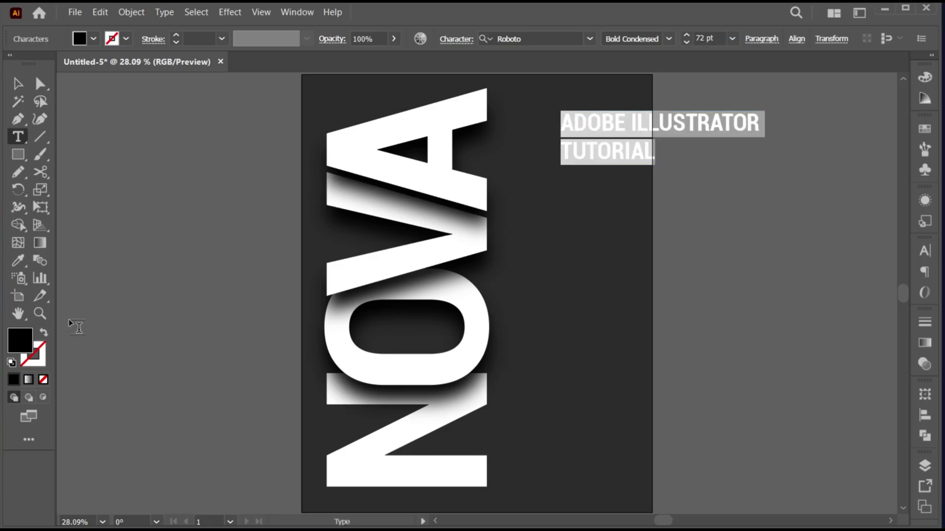
double_click(19, 339)
drag(695, 241, 709, 384)
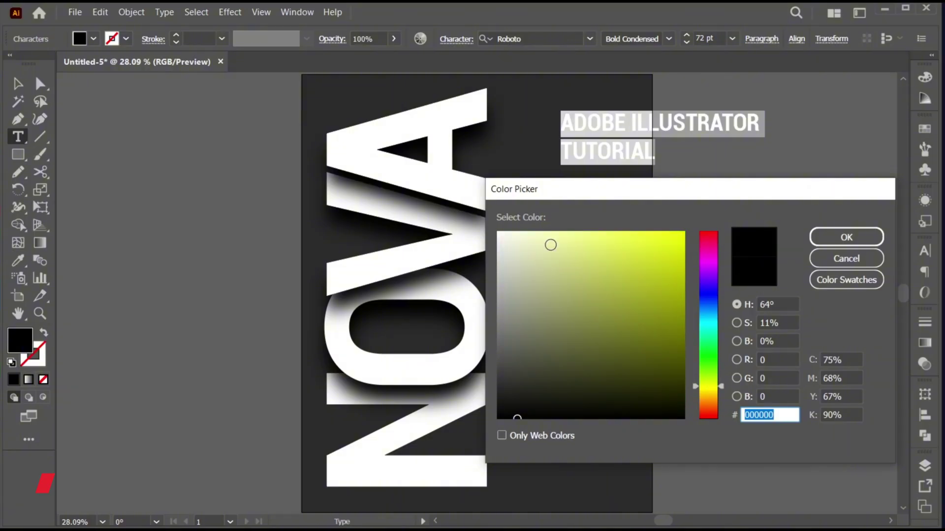
mouse_move(551, 244)
mouse_down()
mouse_move(580, 268)
mouse_move(595, 257)
mouse_up()
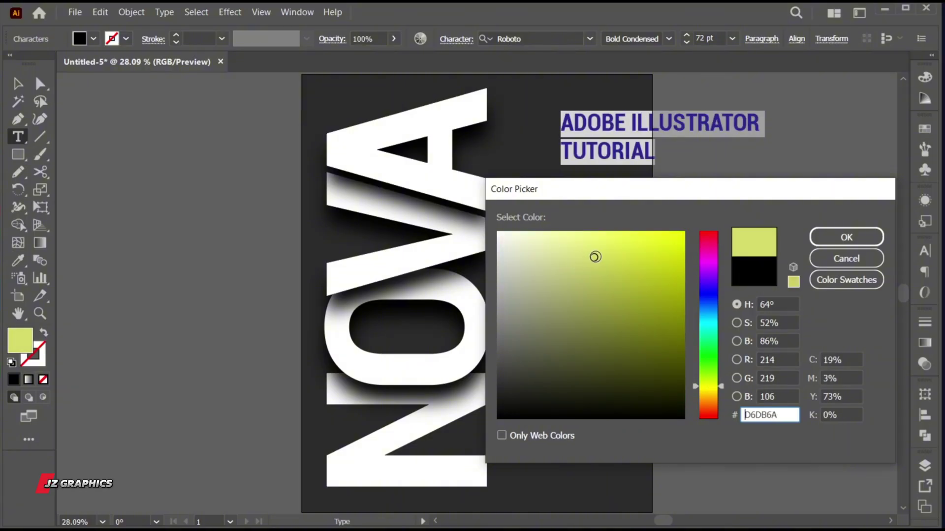
click(833, 240)
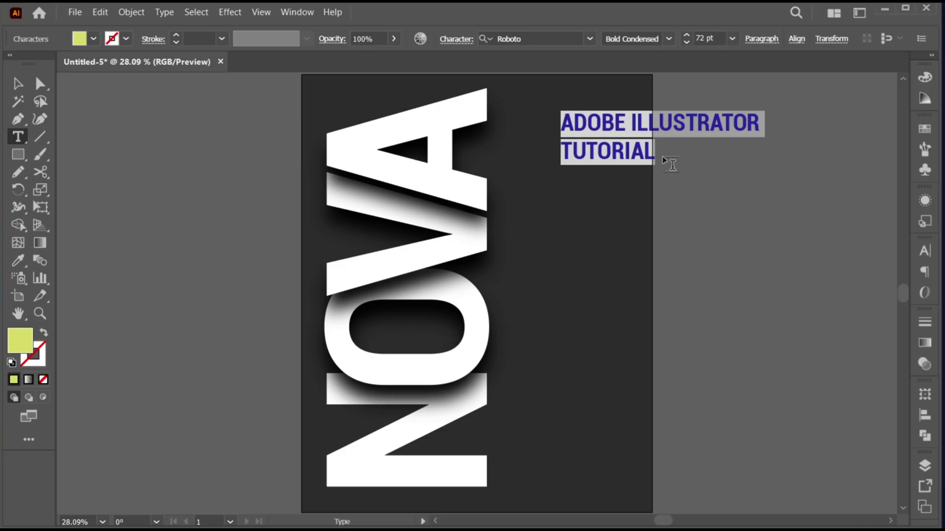
- Set the heading in Poppins SemiBold with tracking 11 and leading 74 pt
click(539, 39)
text(POPPINS)
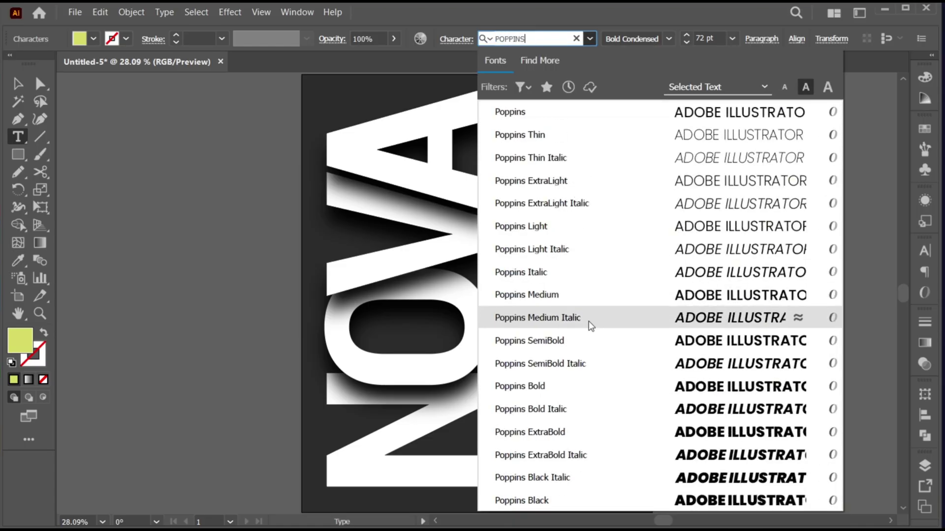
click(590, 339)
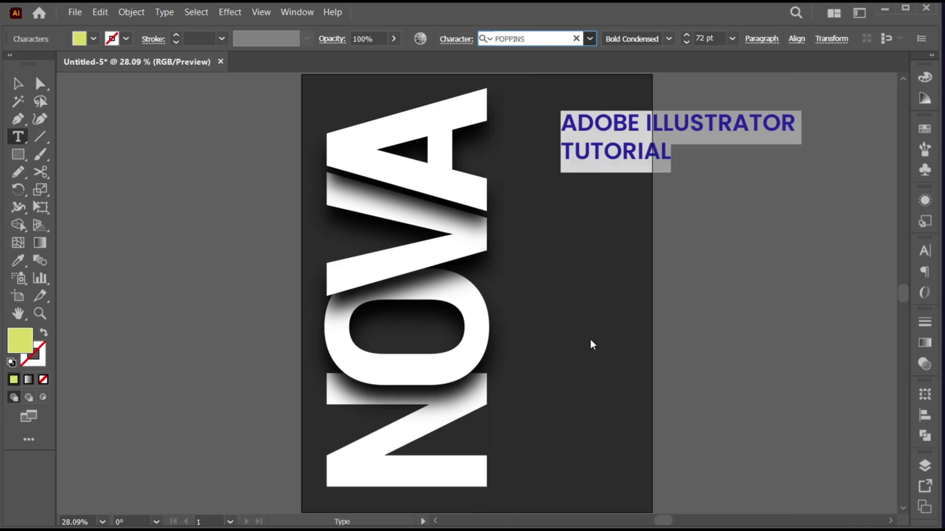
click(925, 251)
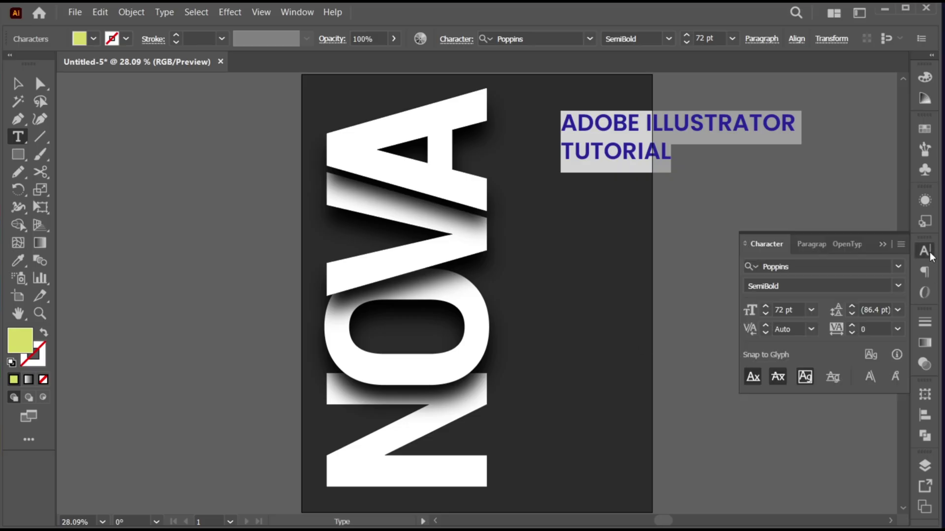
click(881, 325)
key(Up)
key(Up)
key(Up)
key(Up)
key(Up)
key(Up)
key(Up)
key(Up)
key(Up)
key(Up)
key(Up)
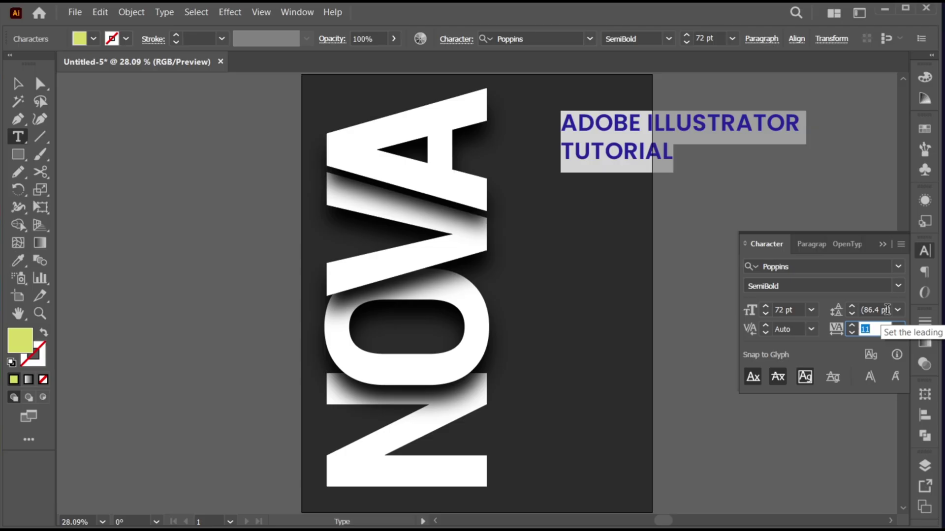
click(887, 309)
key(Down)
key(Down)
key(Down)
key(Down)
key(Down)
key(Down)
key(Down)
key(Down)
key(Down)
key(Down)
key(Down)
key(Down)
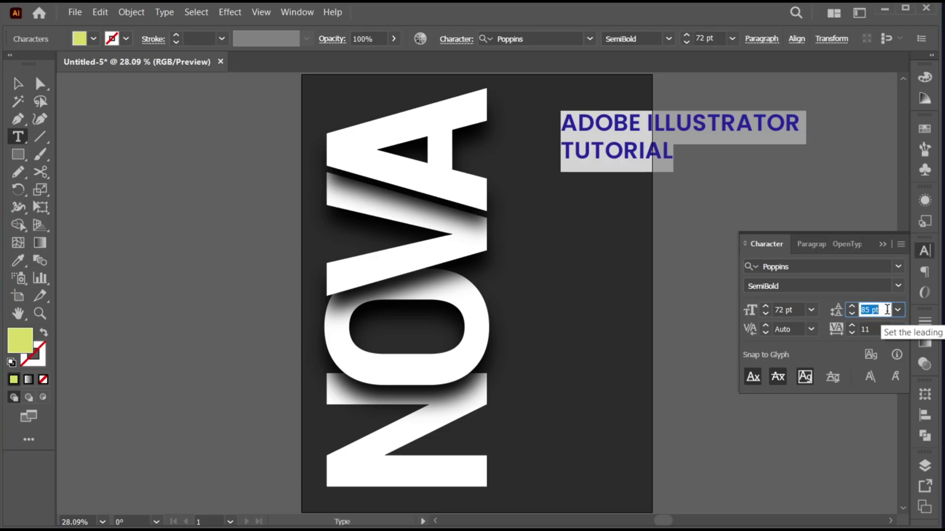
click(883, 243)
key(Escape)
- Shrink the heading and move it to the poster's top right
drag(804, 170, 742, 149)
key(t)
key(v)
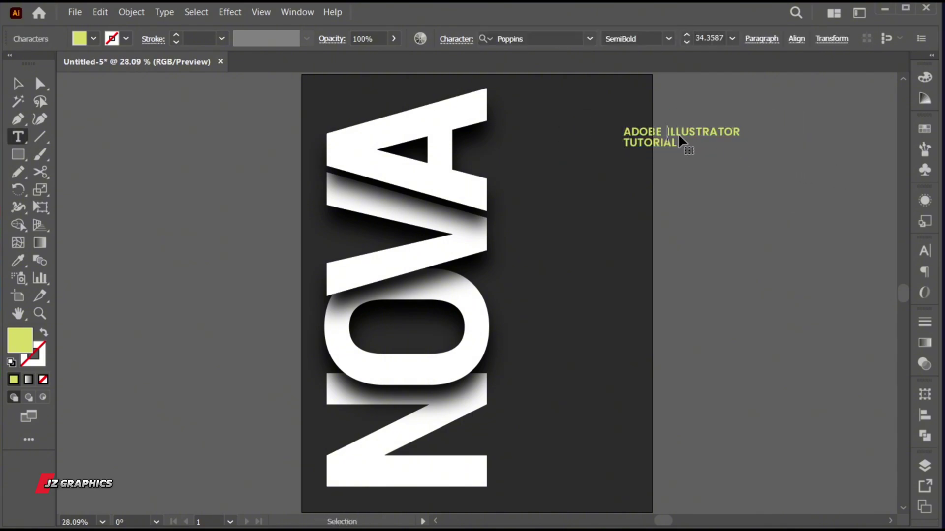
drag(663, 141, 564, 113)
double_click(563, 113)
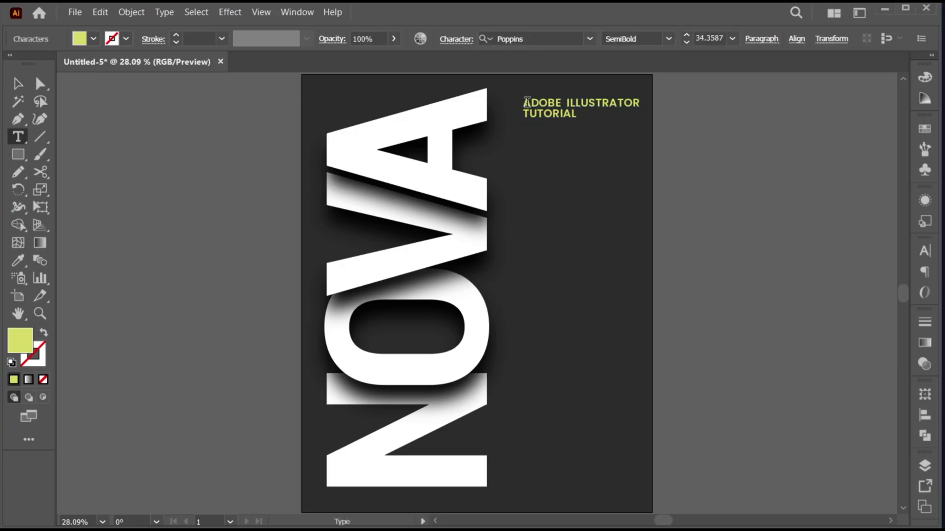
key(ctrl+a)
key(Escape)
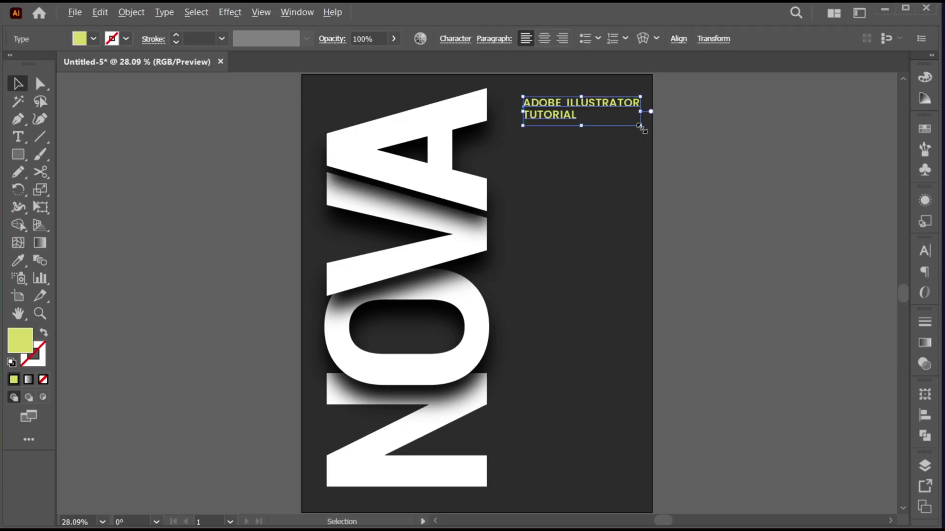
drag(649, 123, 581, 210)
- Duplicate the heading downward and retype it as the designer credit
click(590, 137)
double_click(579, 209)
key(ctrl+a)
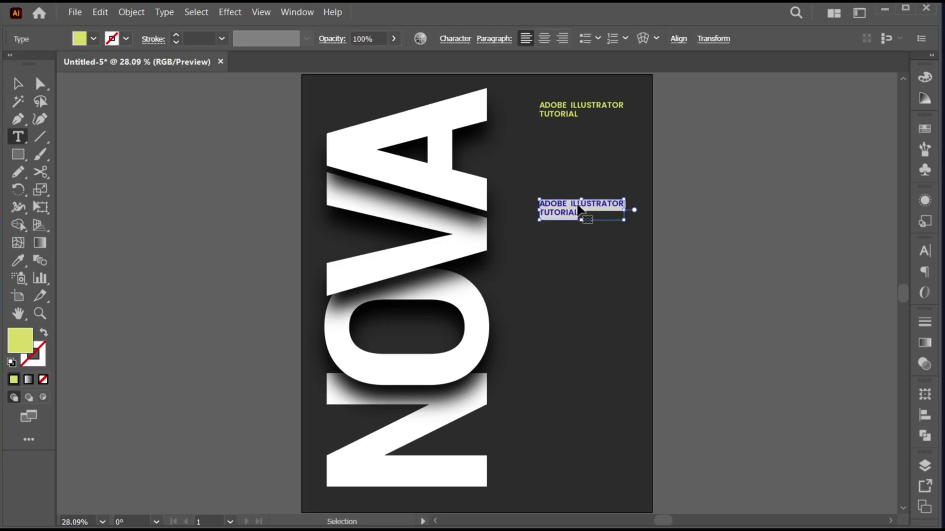
text(DESIGNED BY)
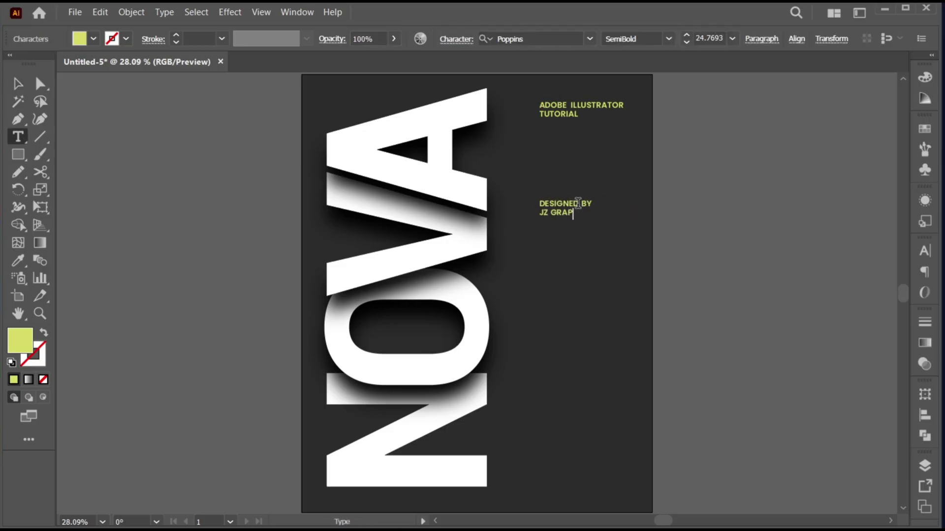
- Make the DESIGNED BY line white at 20 pt
drag(591, 207, 534, 203)
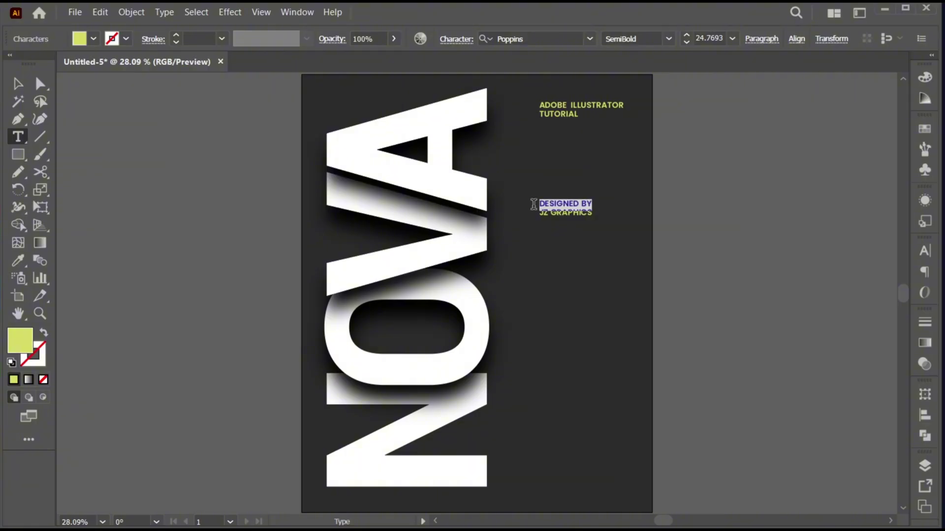
double_click(18, 335)
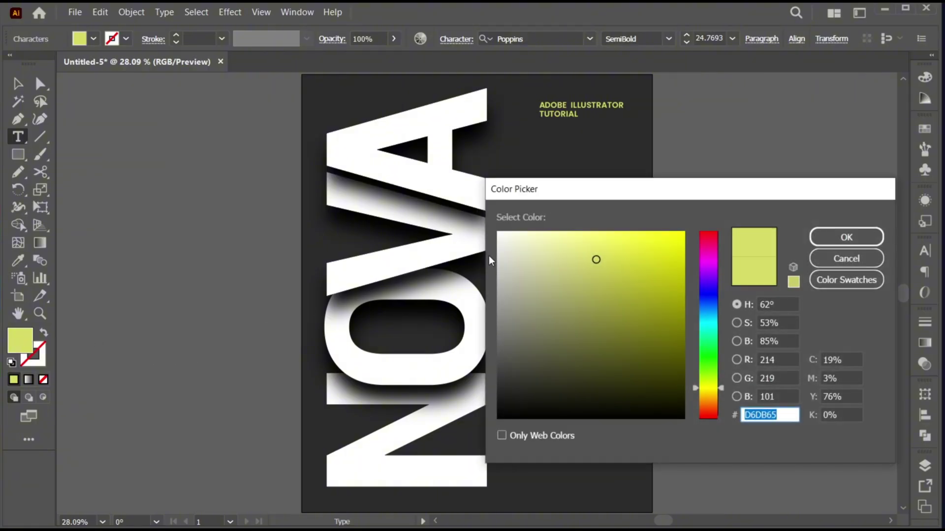
drag(497, 241, 498, 242)
click(843, 241)
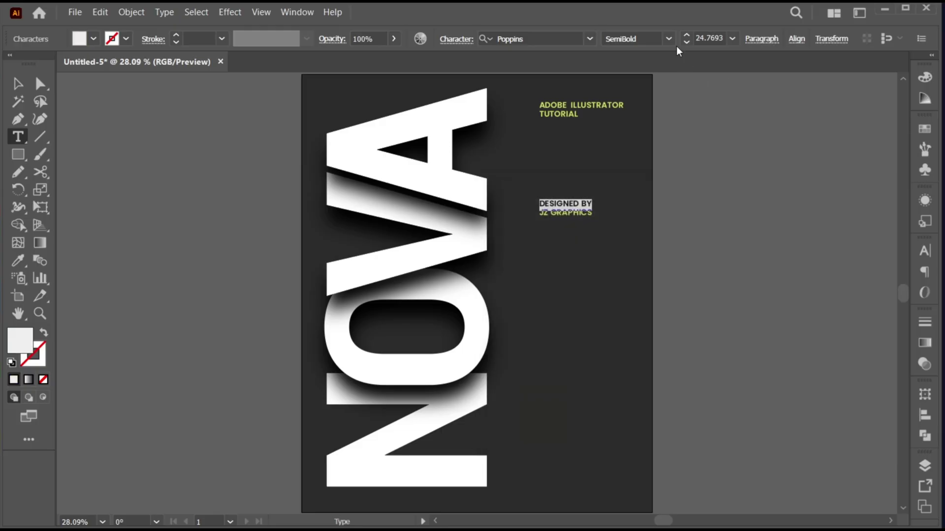
click(686, 42)
click(687, 42)
click(686, 42)
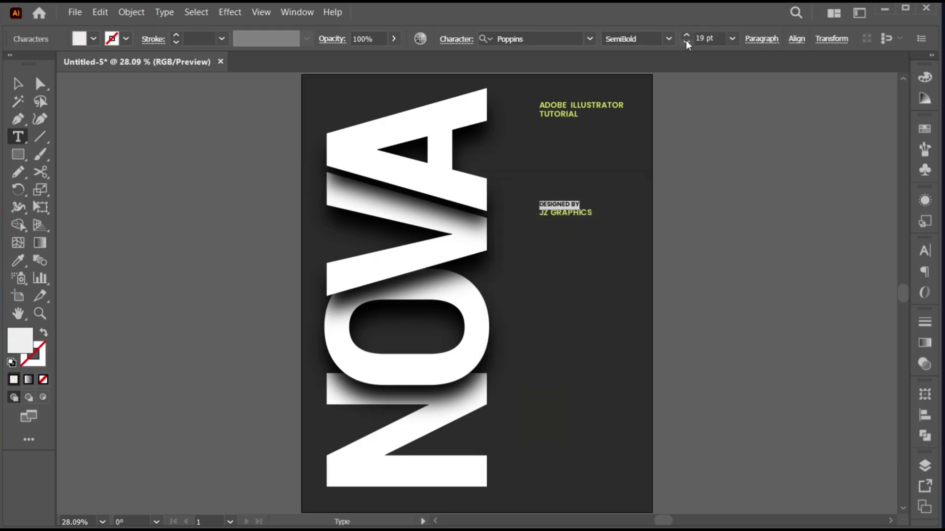
key(Escape)
- Duplicate the credit below and retype it as the date line '02 OCT 2025'
drag(572, 209, 602, 234)
key(t)
key(BackSpace)
key(BackSpace)
key(BackSpace)
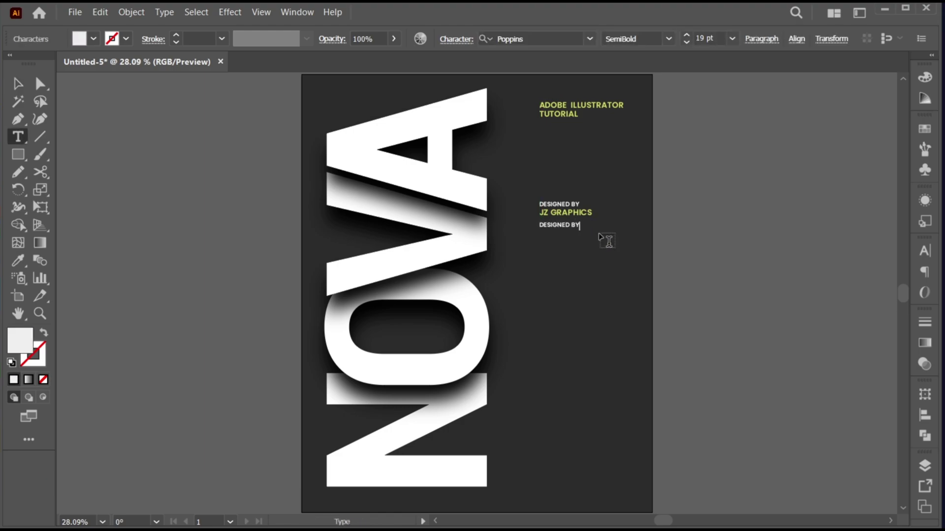
key(Escape)
key(Return)
text(q)
key(Escape)
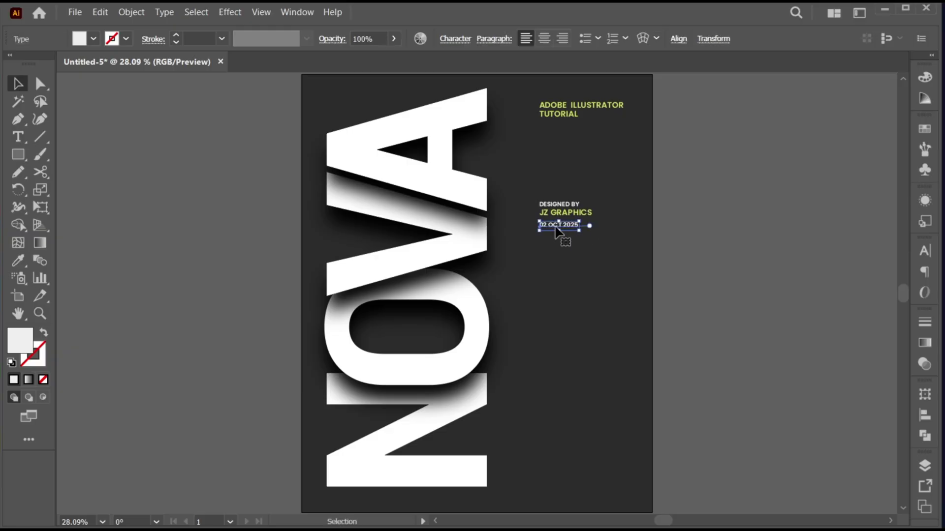
click(618, 275)
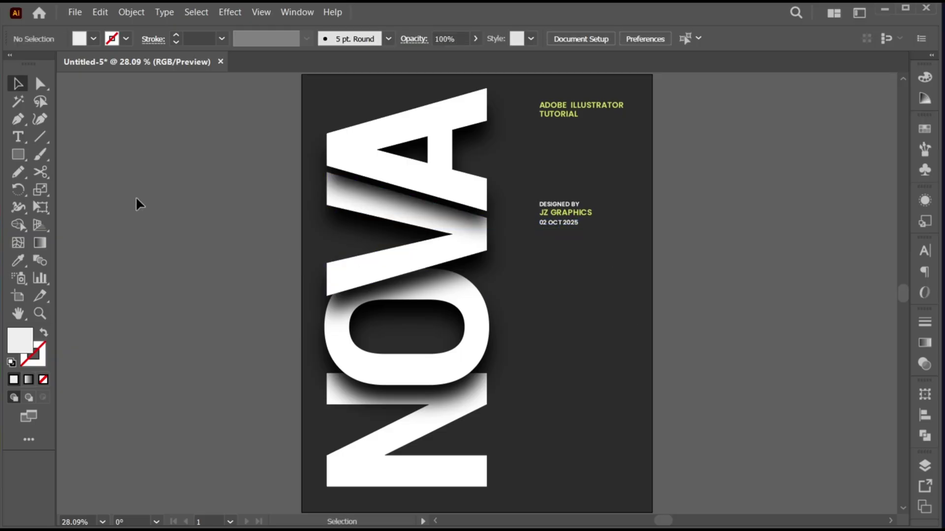
click(18, 137)
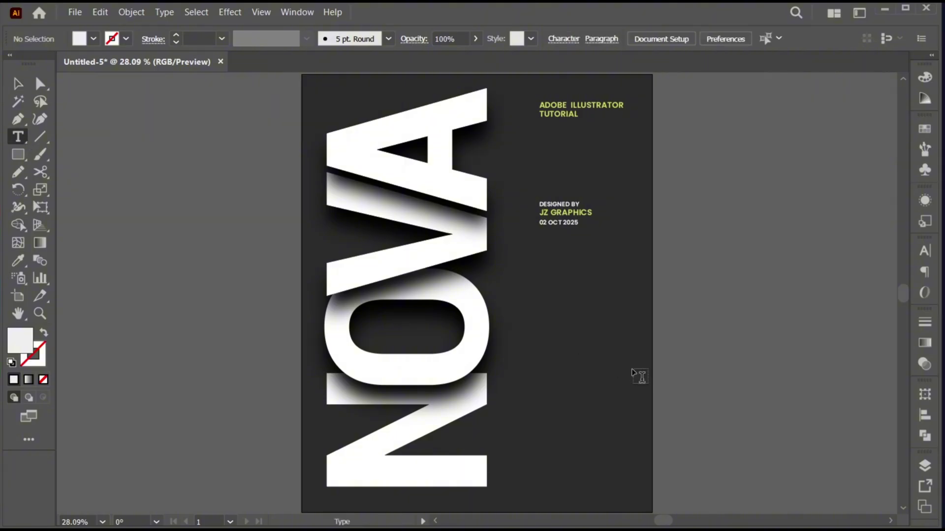
- Draw a text frame at the poster's lower right and paste in the topic list
drag(633, 369, 526, 506)
key(ctrl+v)
key(Escape)
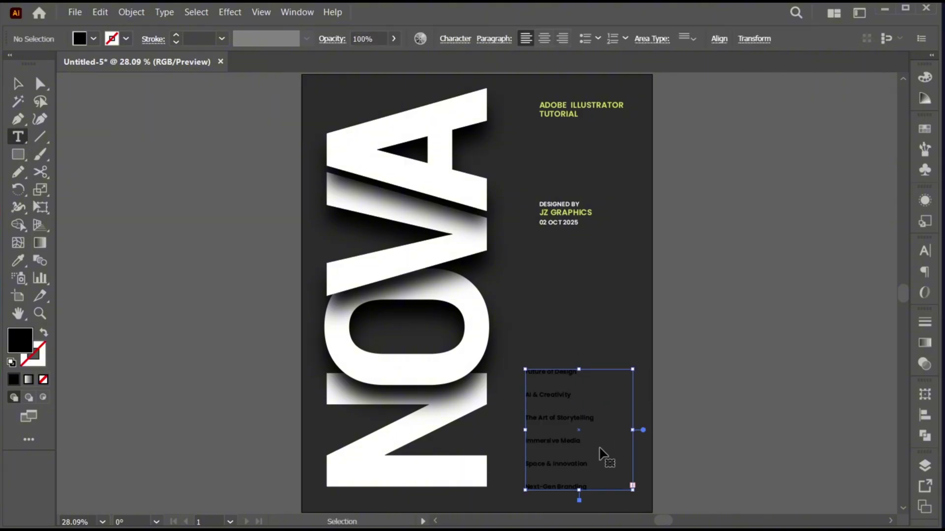
- Give the whole topic list 0 tracking and 25 pt leading
click(601, 451)
key(ctrl+a)
click(925, 250)
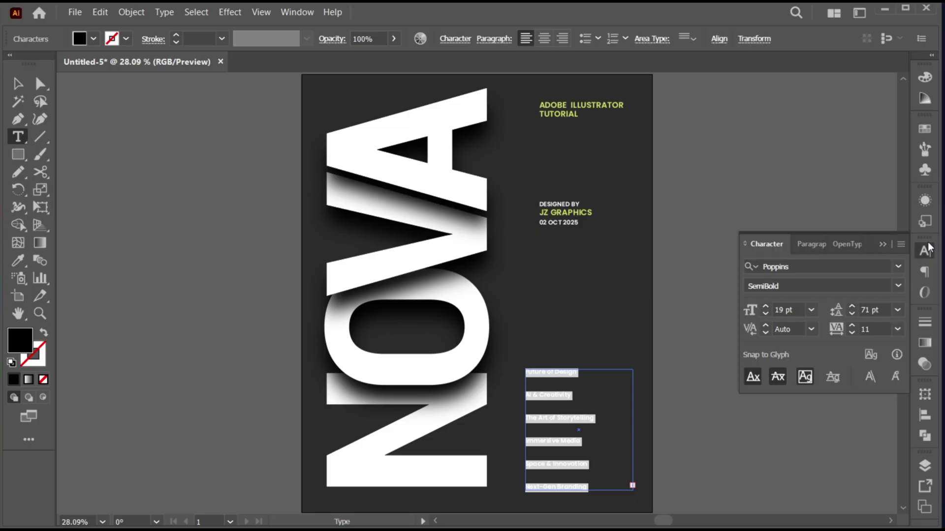
click(877, 330)
text(0)
key(Return)
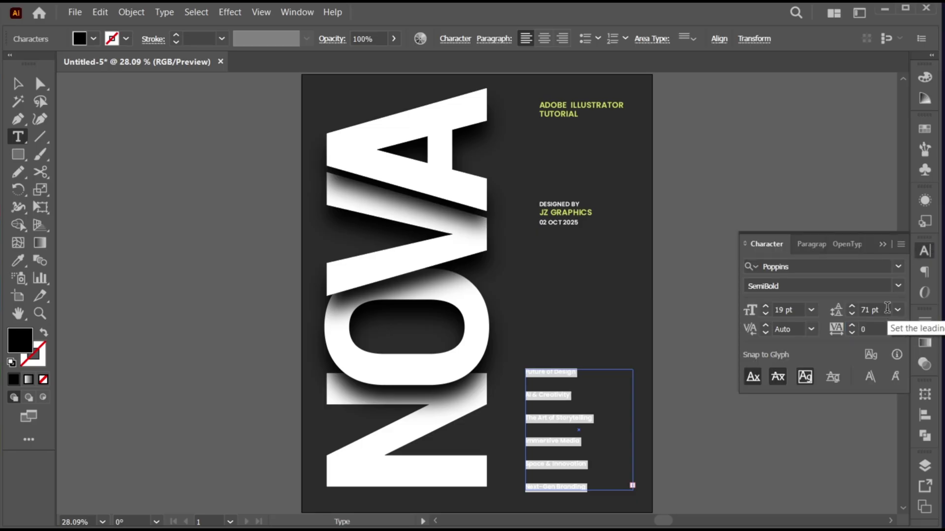
click(838, 313)
text(25)
key(Return)
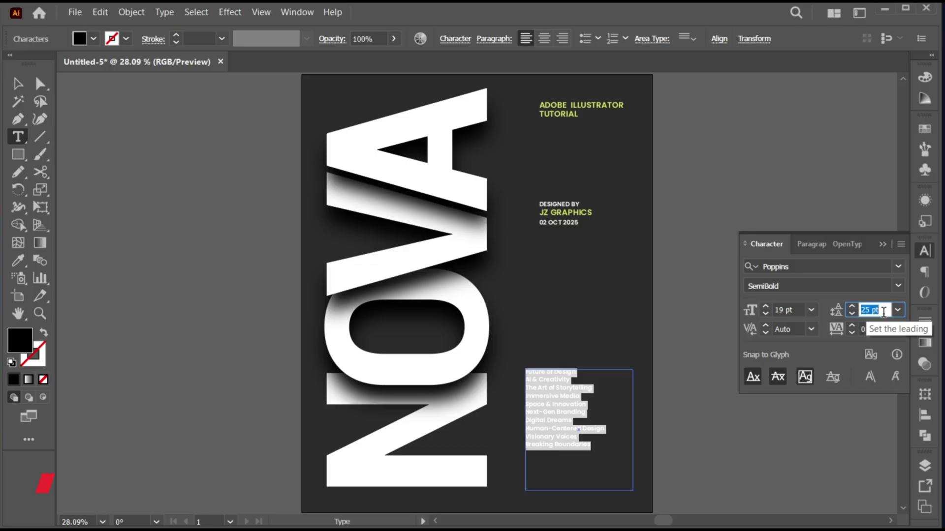
- Colour the list with the ADOBE ILLUSTRATOR heading's yellow-green and set its size to 23 pt
click(18, 261)
click(474, 119)
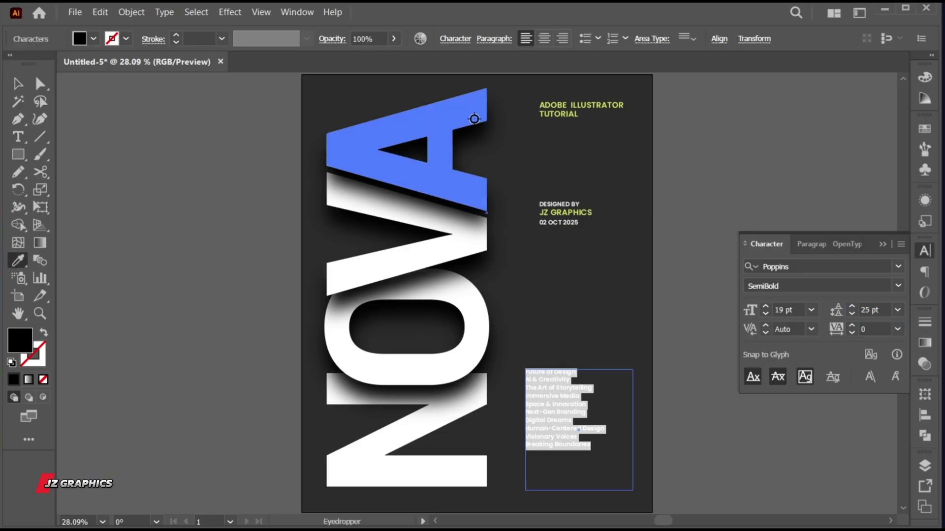
click(562, 106)
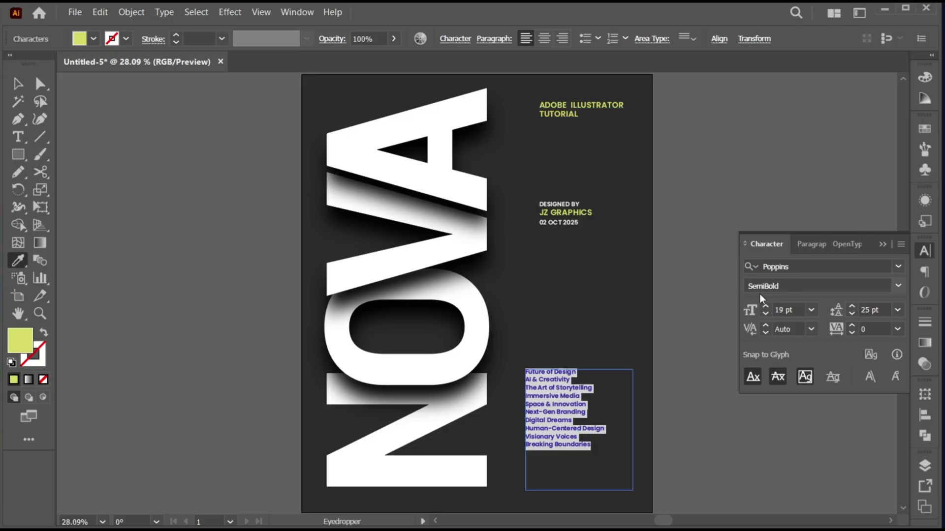
click(782, 309)
text(23)
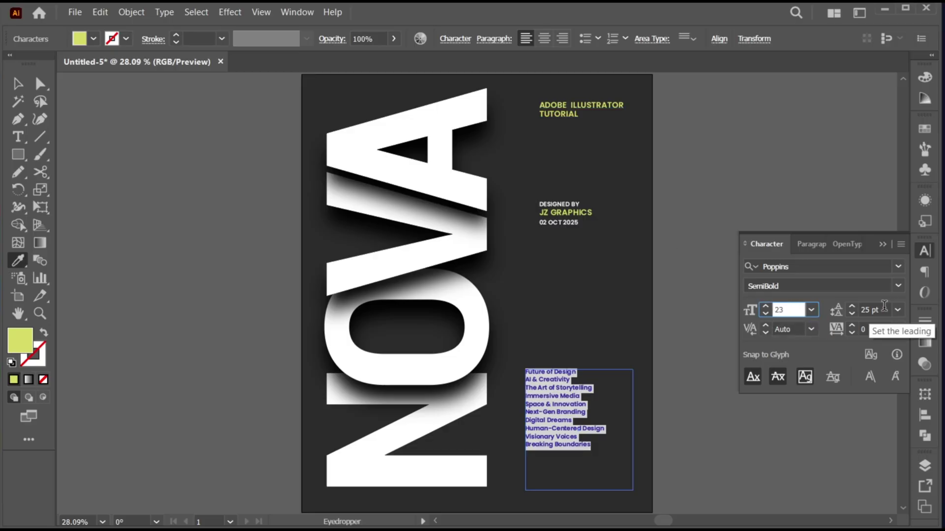
key(Tab)
key(Up)
key(Up)
key(Up)
key(Up)
key(Up)
key(Up)
key(Up)
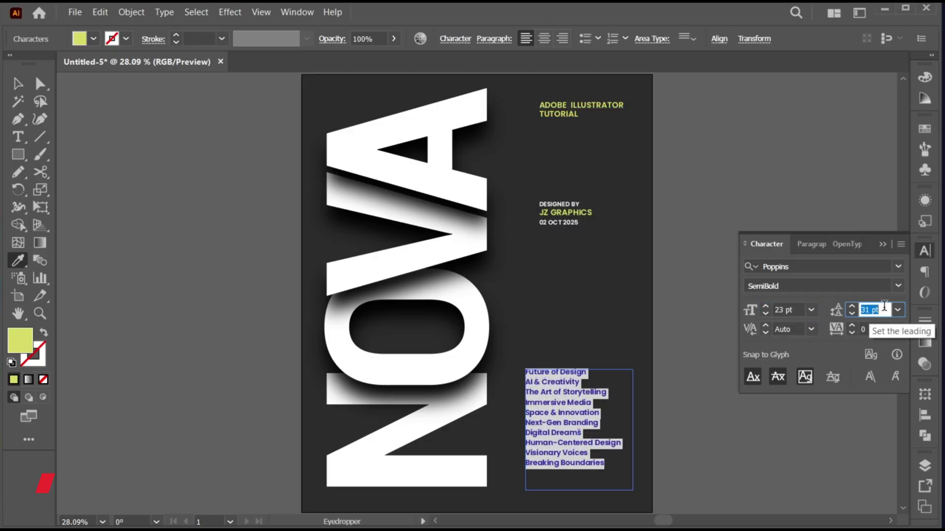
- Nudge the list block slightly right and narrow its box so long lines wrap
click(882, 244)
key(v)
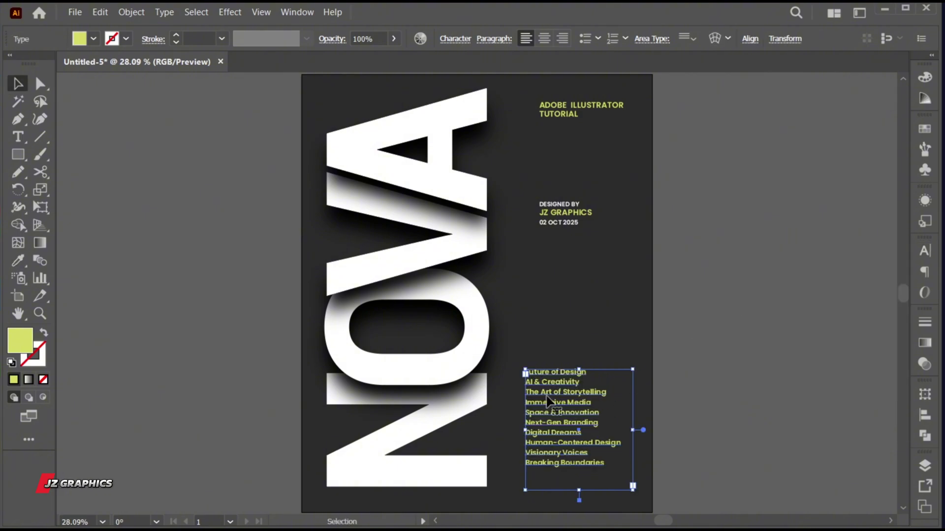
drag(548, 388, 563, 389)
key(t)
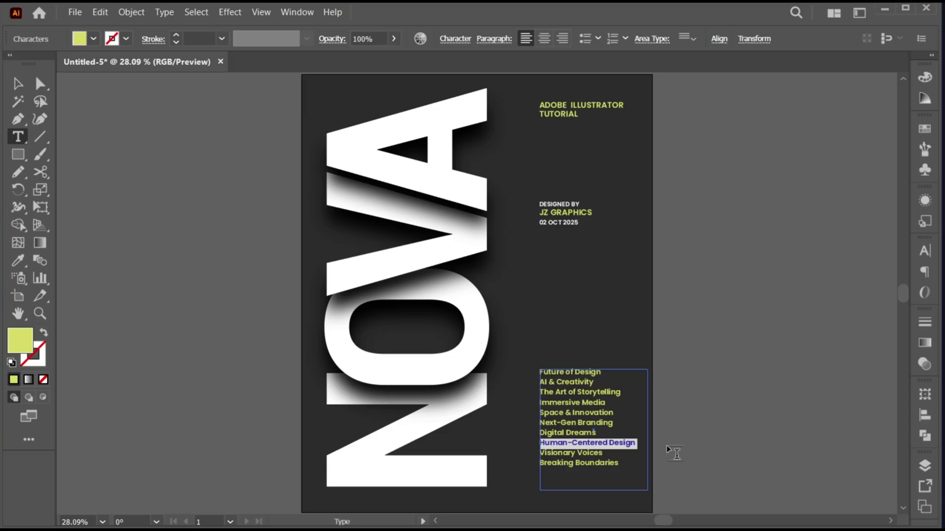
key(Escape)
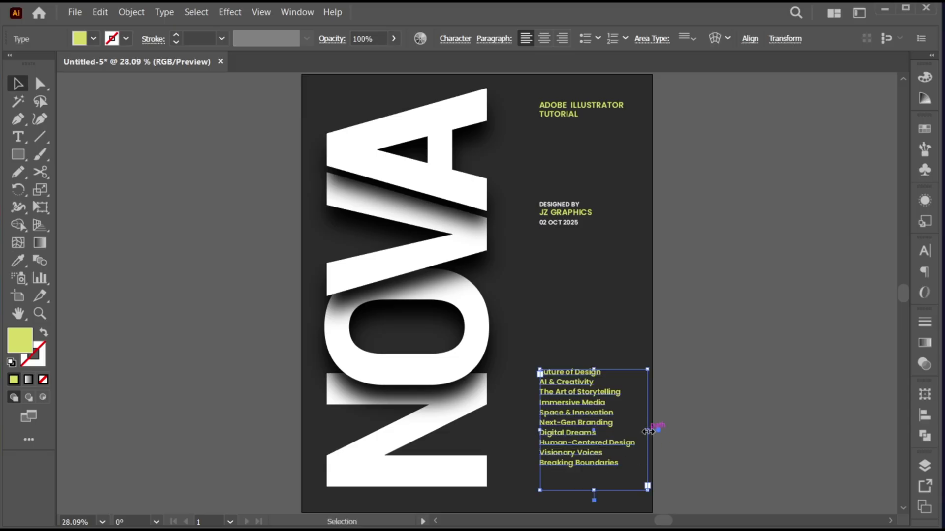
drag(649, 431, 633, 431)
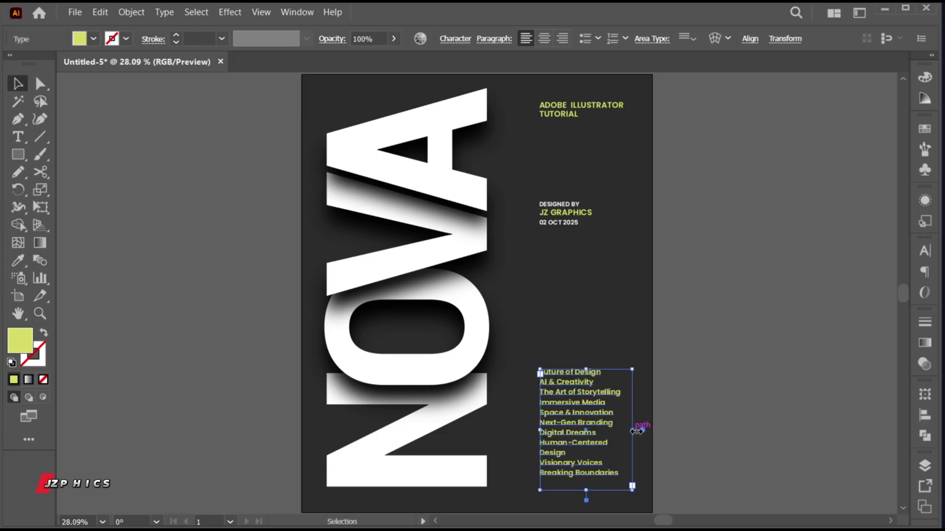
click(653, 435)
- Convert the NOVA lettering to outlines
click(458, 302)
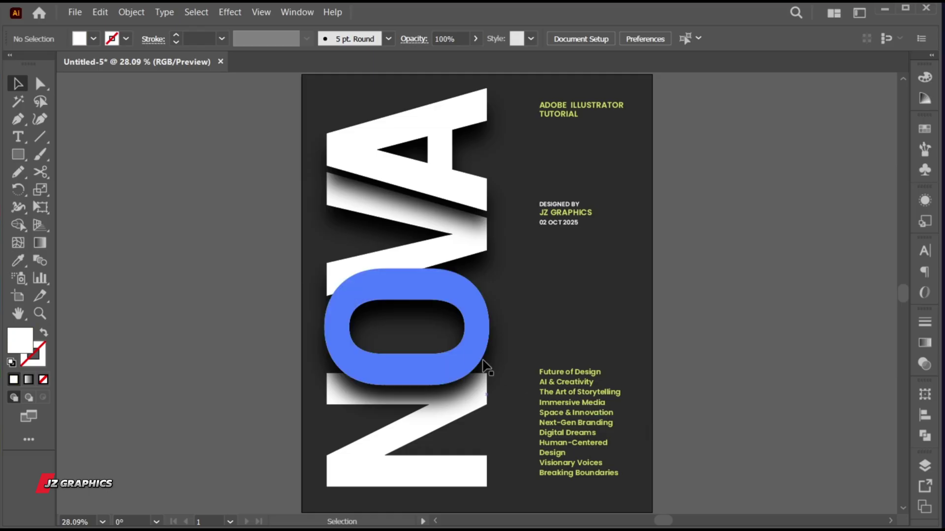
right_click(457, 301)
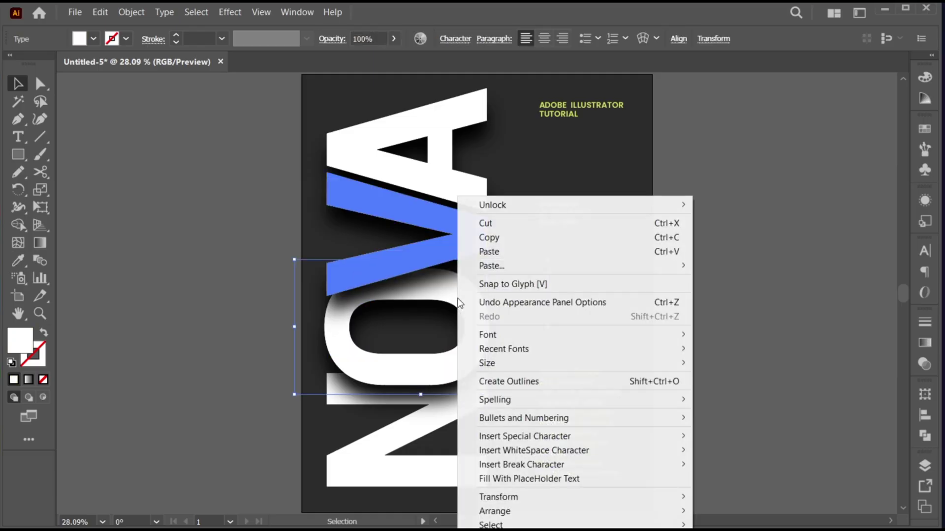
click(512, 381)
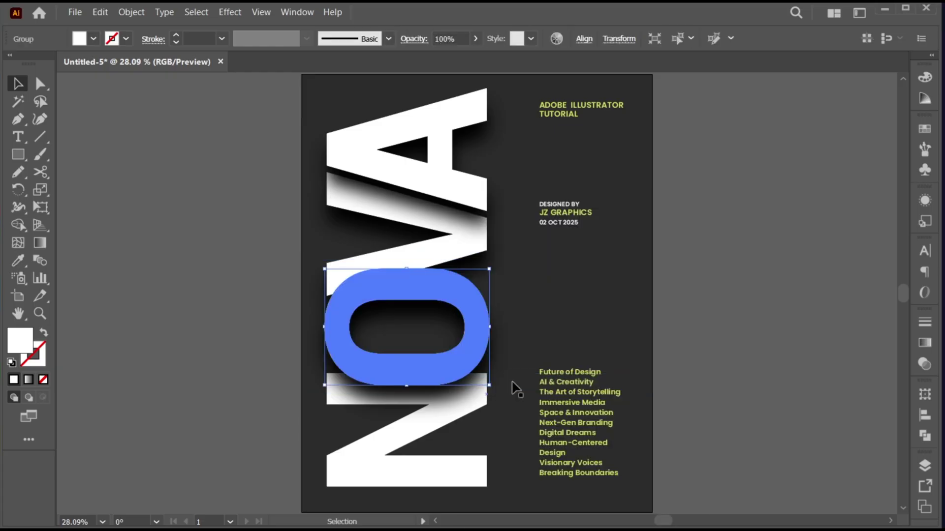
- Split the O's inner oval into its own shape with Shape Builder and swap its fill and stroke
click(18, 225)
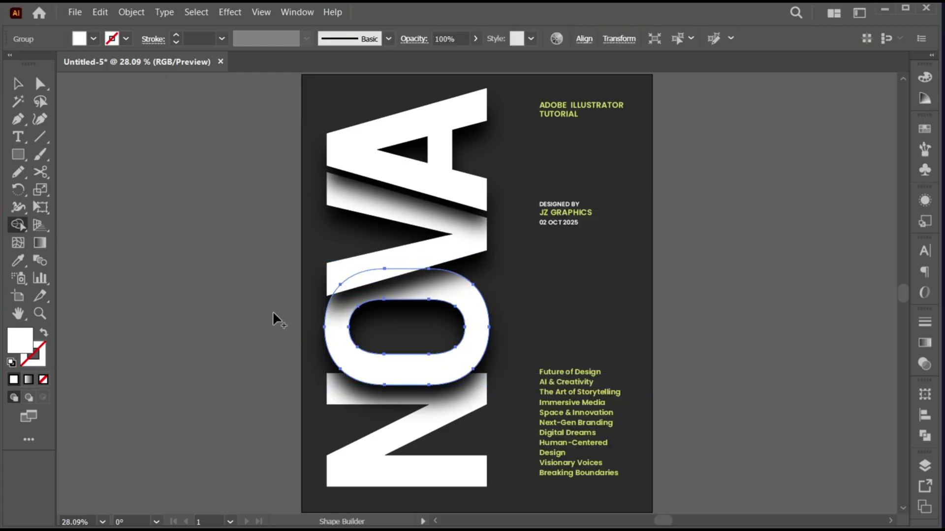
click(395, 331)
click(400, 295)
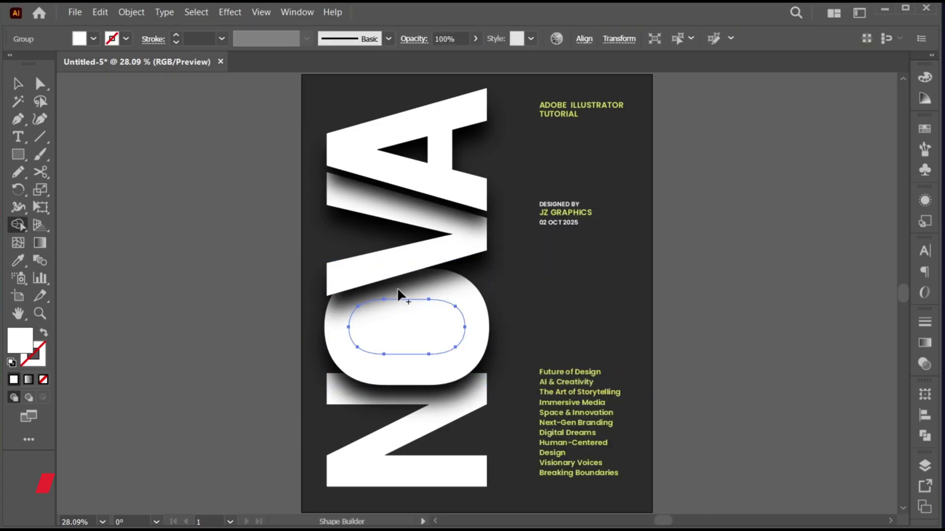
key(v)
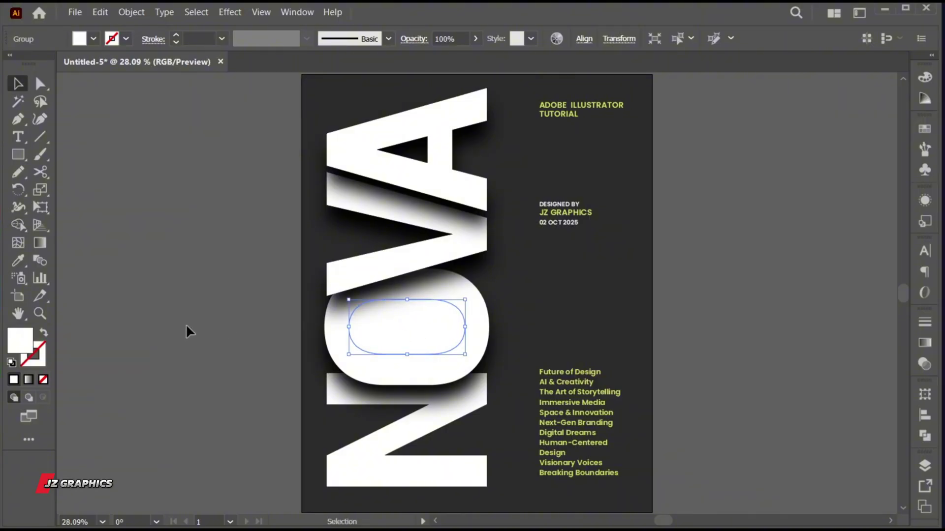
click(45, 334)
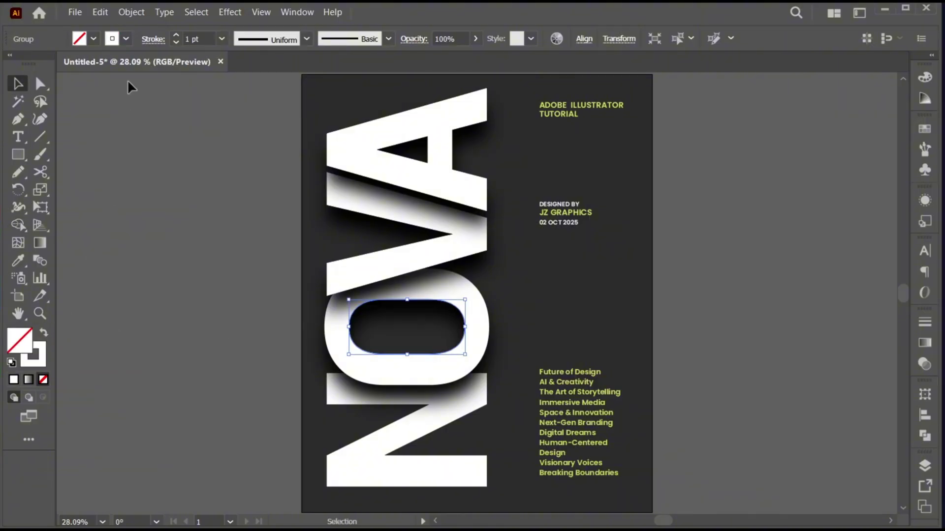
click(131, 17)
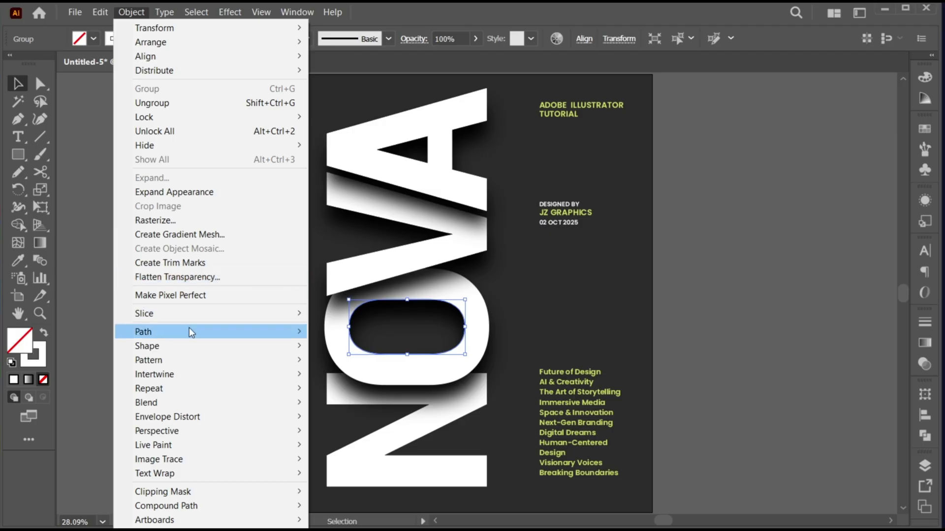
- Offset the O's inner oval path by -28 px with Offset Path
mouse_move(303, 332)
click(391, 379)
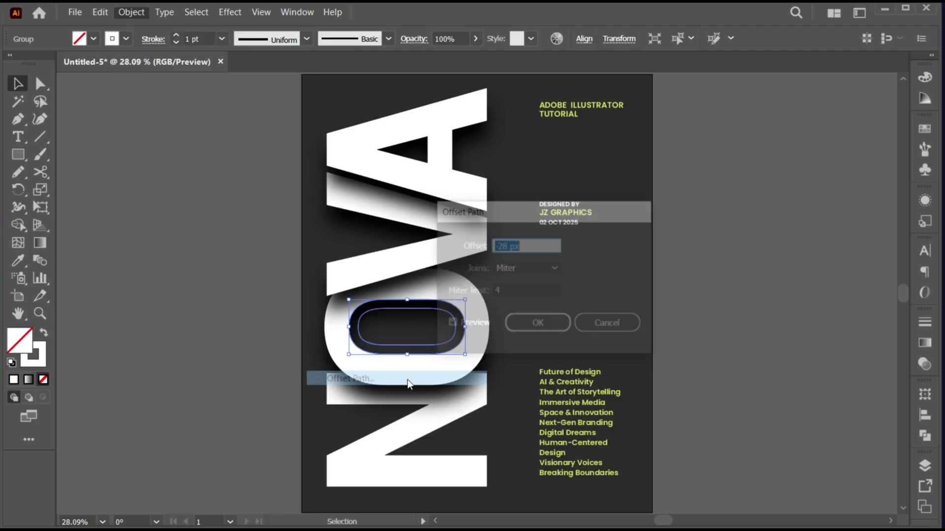
click(539, 327)
- Ungroup the resulting offset paths
click(604, 362)
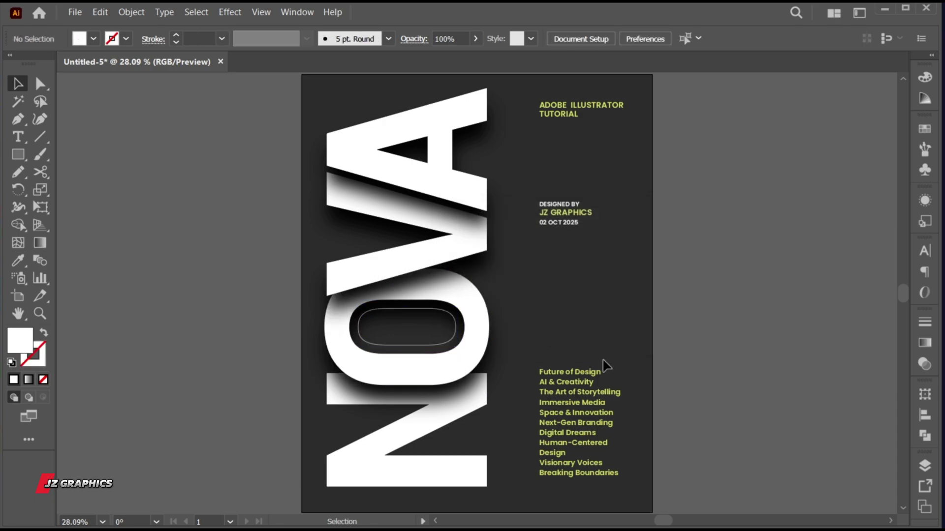
click(439, 346)
right_click(439, 345)
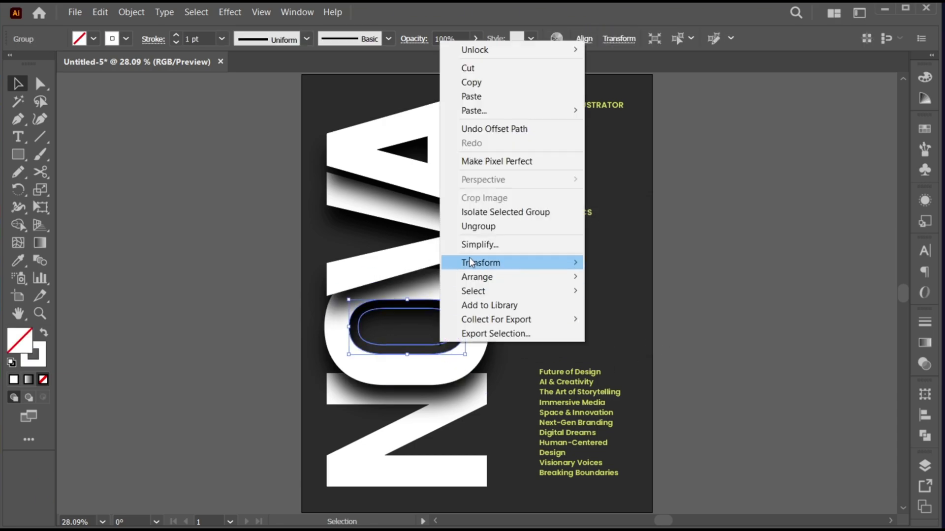
click(481, 228)
click(533, 333)
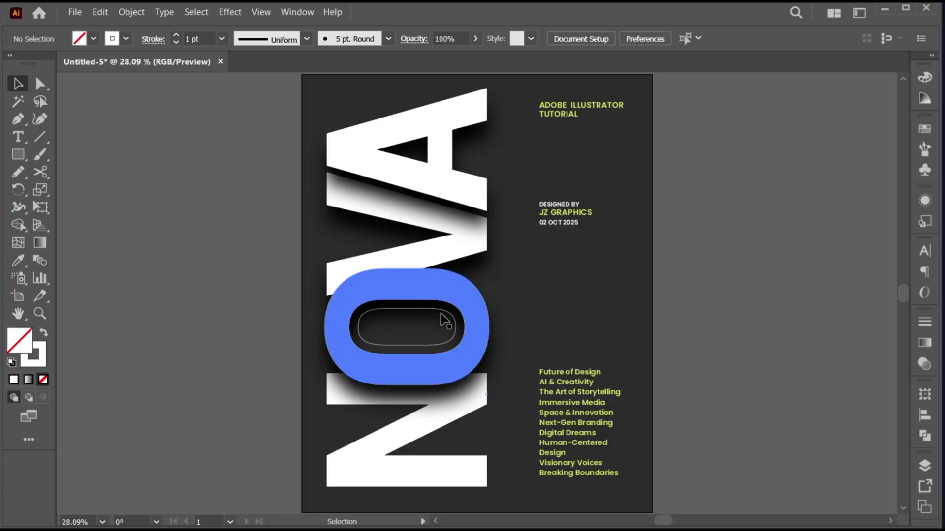
click(464, 328)
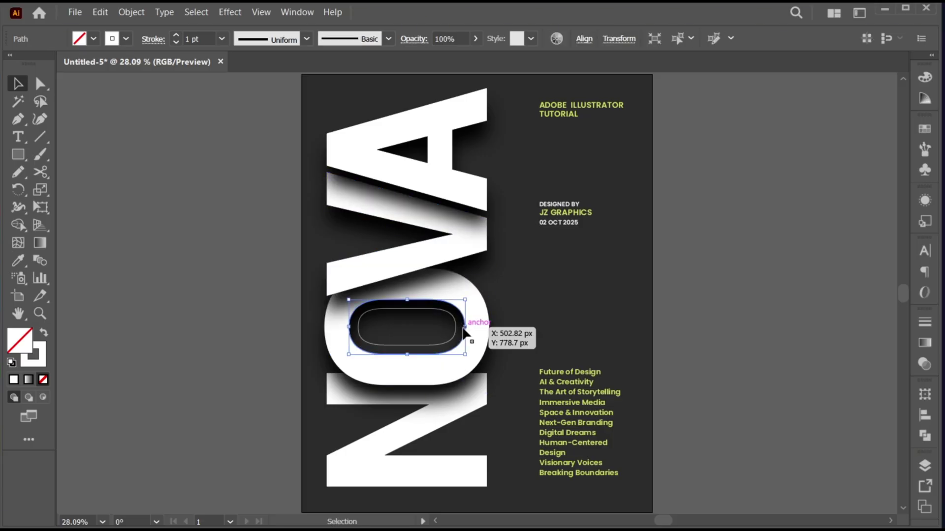
key(ctrl+shift+a)
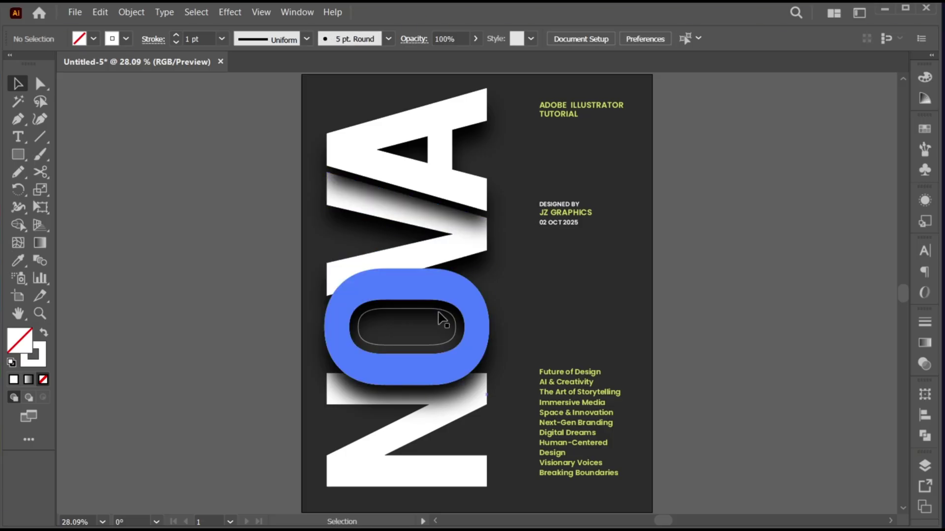
- Paste the INNOVATION · DESIGN · CREATIVITY wording as type on the inner O path
click(437, 309)
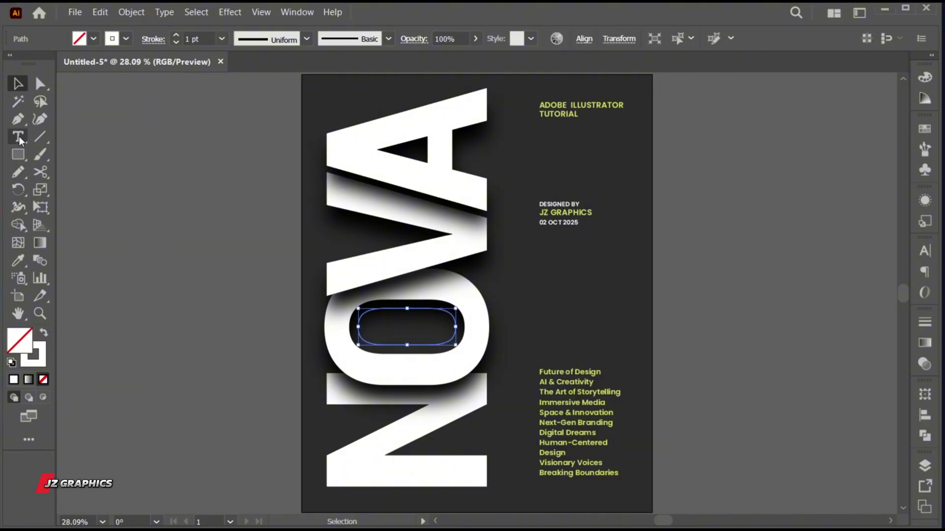
drag(20, 137, 88, 173)
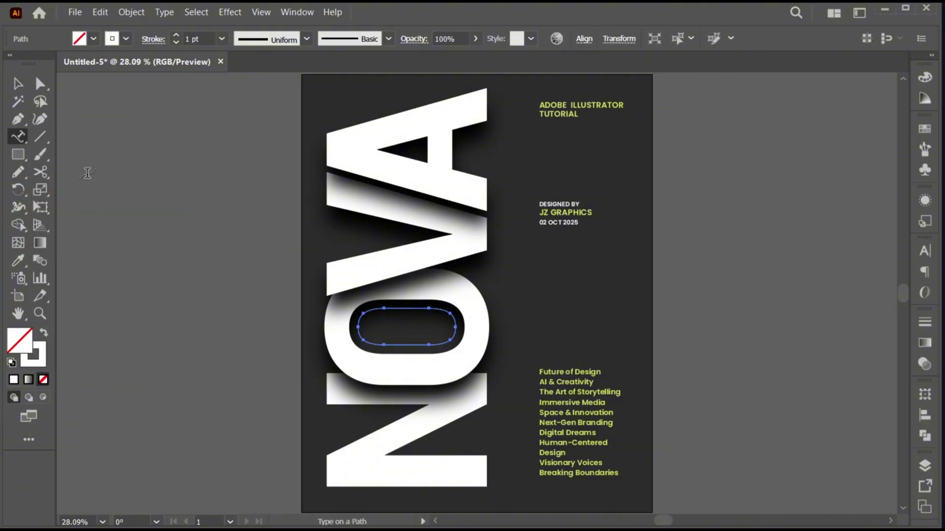
click(373, 309)
key(ctrl+v)
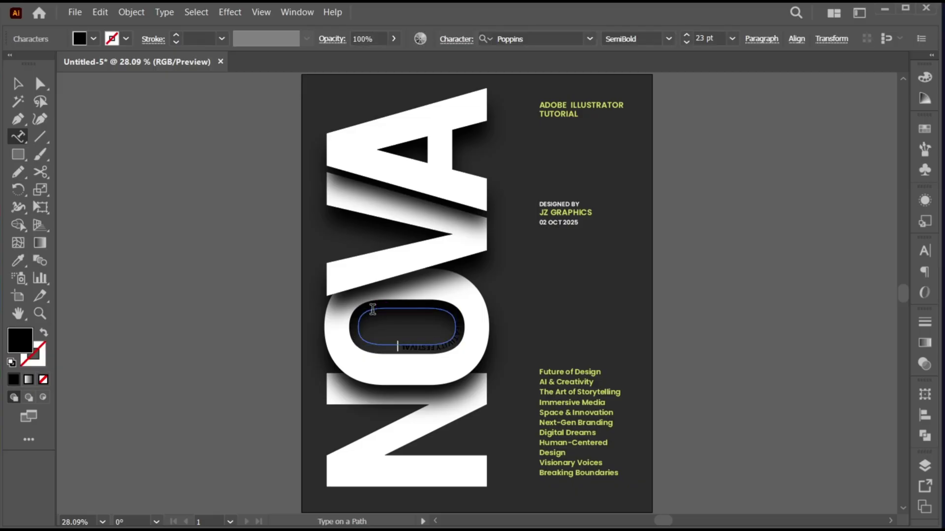
key(ctrl+a)
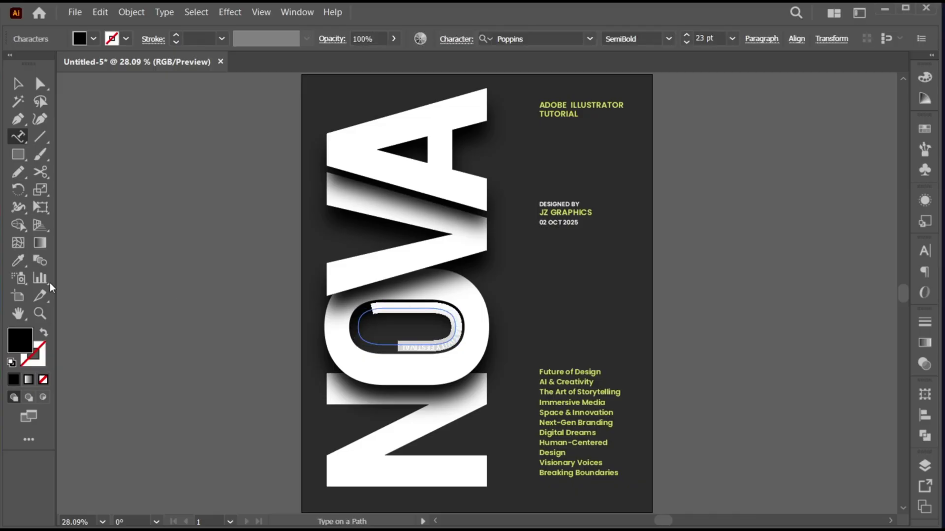
- Colour the path text with the heading's yellow-green and set its tracking to 450
click(24, 261)
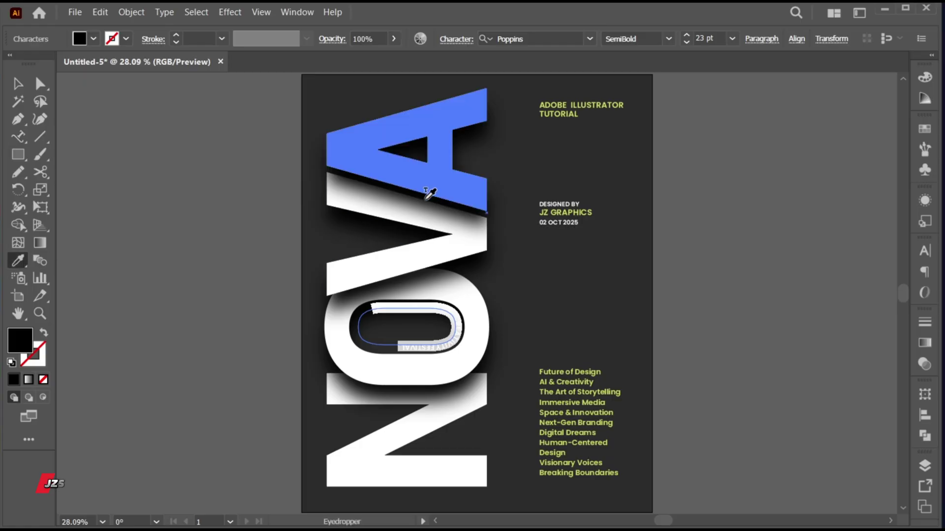
click(560, 100)
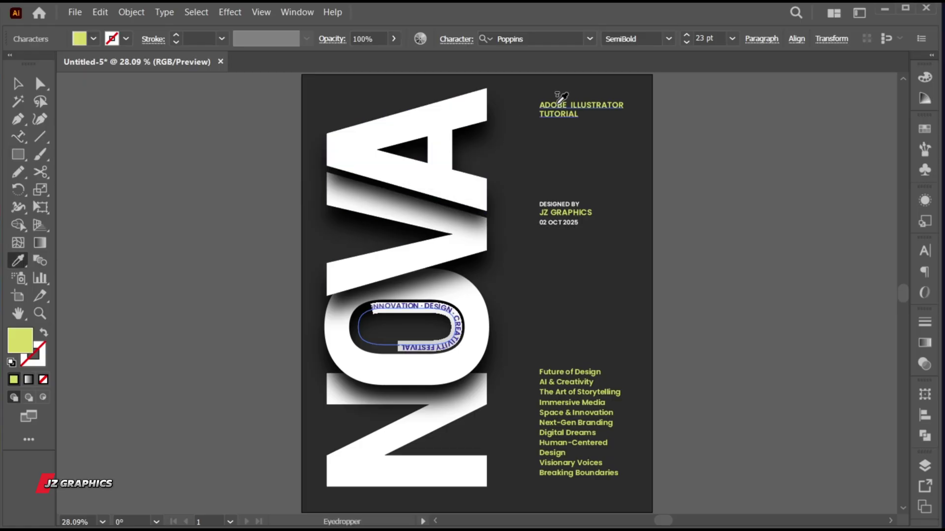
ctrl+click(419, 320)
key(ctrl+t)
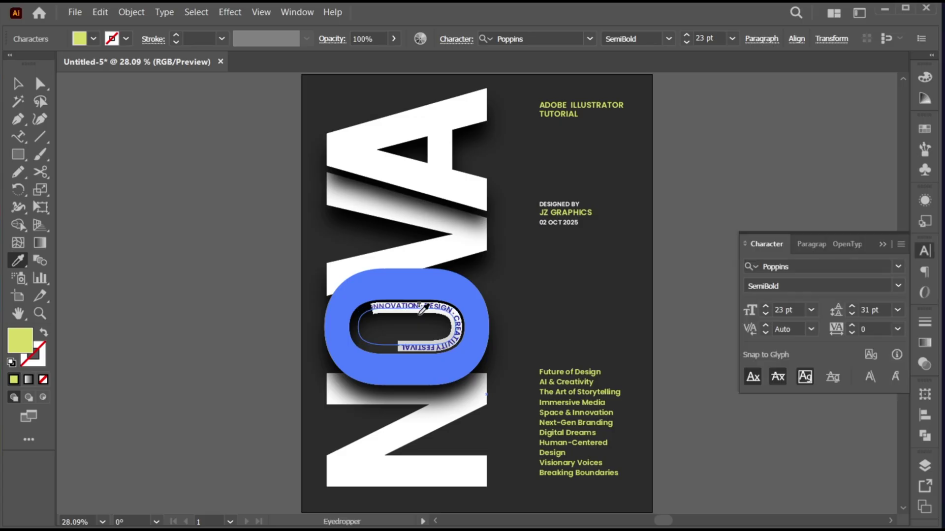
click(873, 327)
text(400)
key(Return)
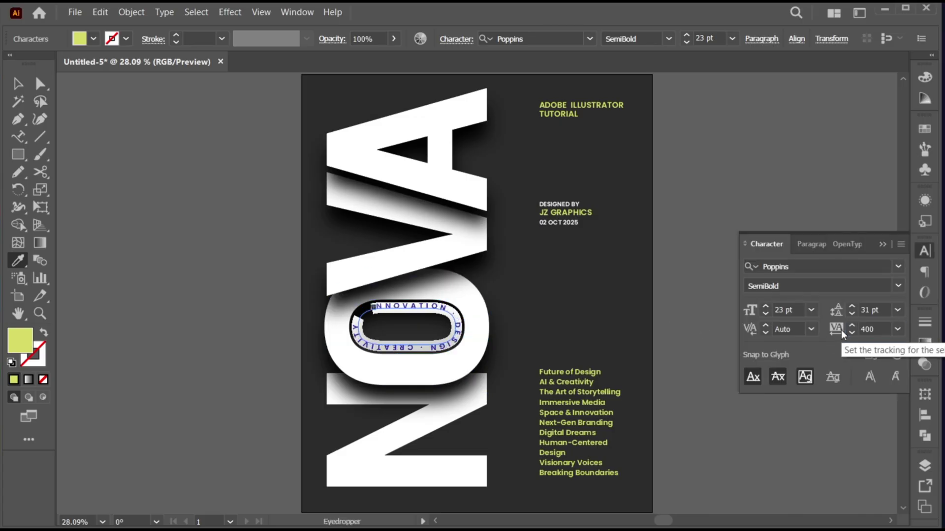
text(450)
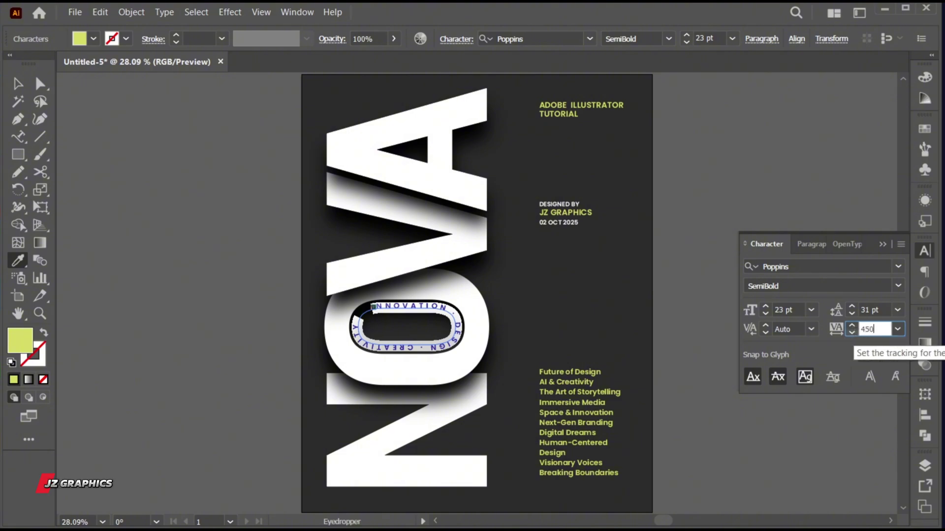
key(Return)
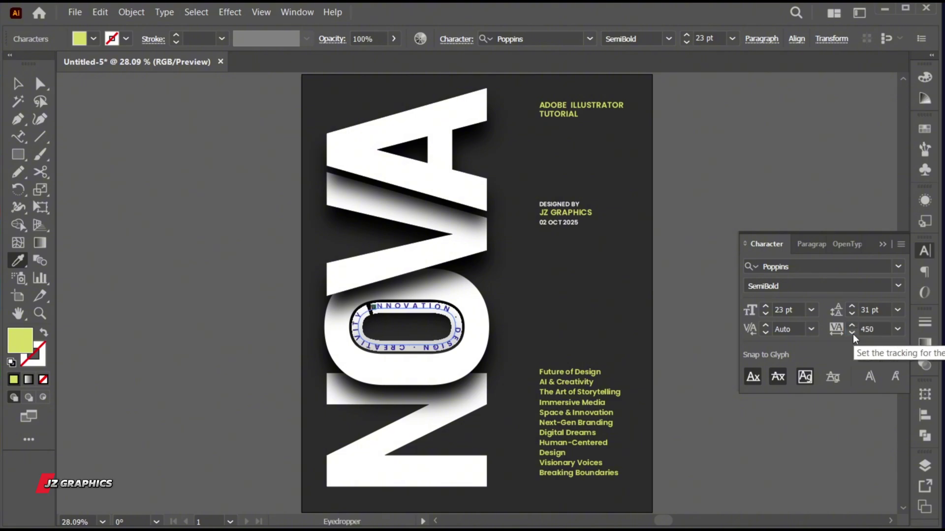
click(882, 244)
- Shrink the text path slightly so the words sit inside the O
key(v)
click(665, 393)
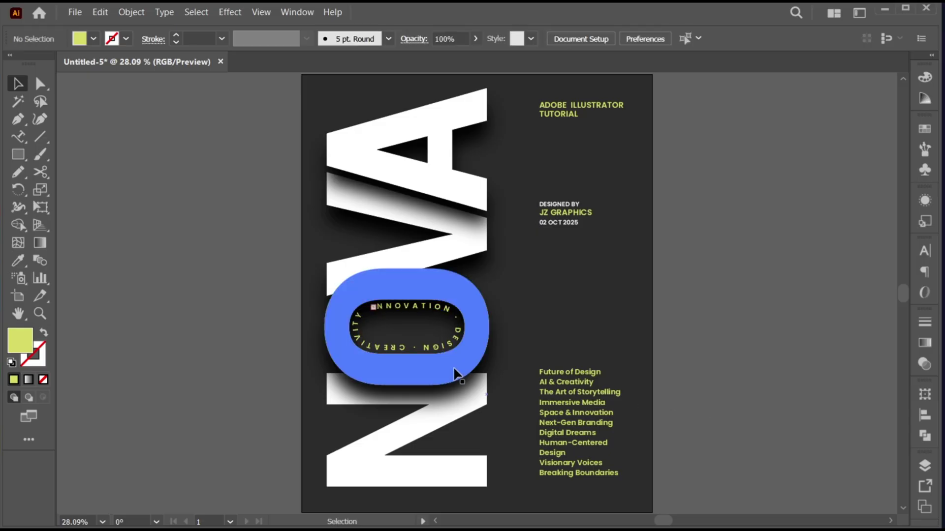
click(441, 351)
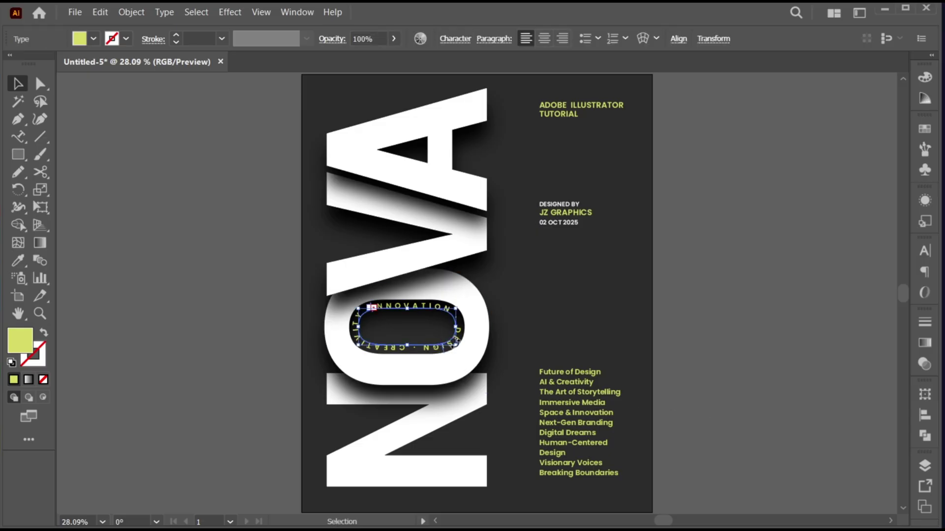
shift+click(457, 347)
drag(457, 348, 456, 348)
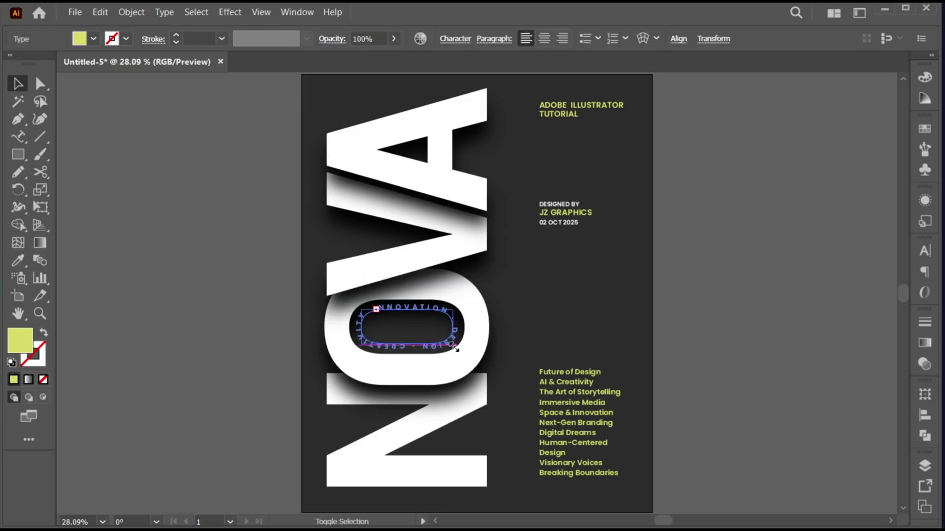
click(226, 306)
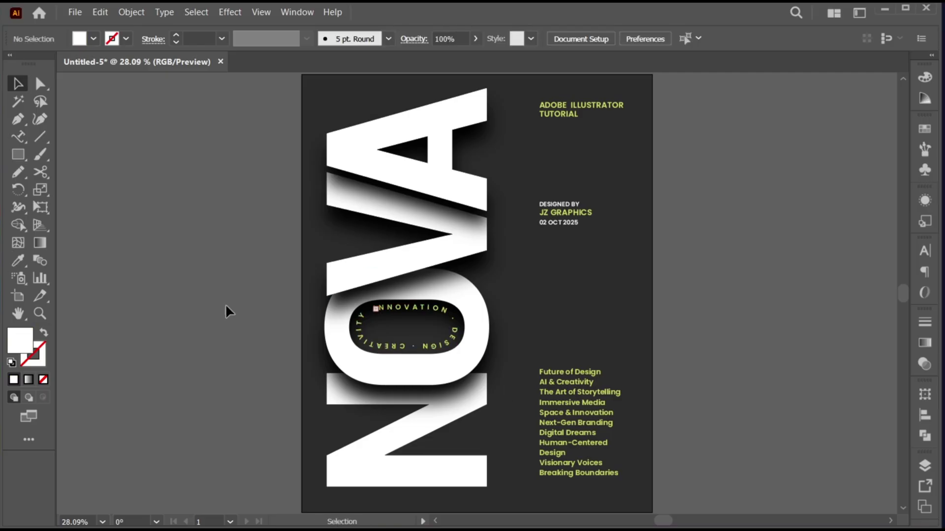
- Draw an artboard-sized rectangle filled light grey F2F2F2
click(18, 155)
drag(301, 73, 652, 513)
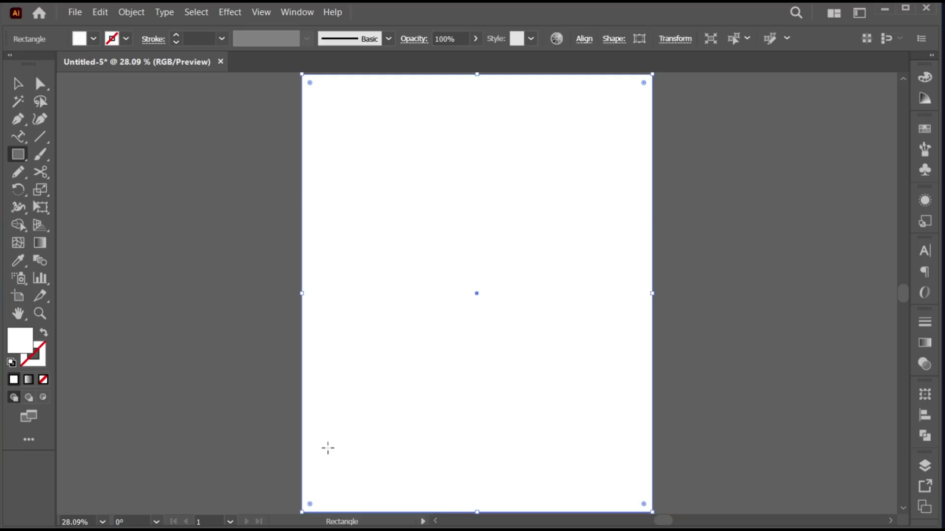
double_click(15, 341)
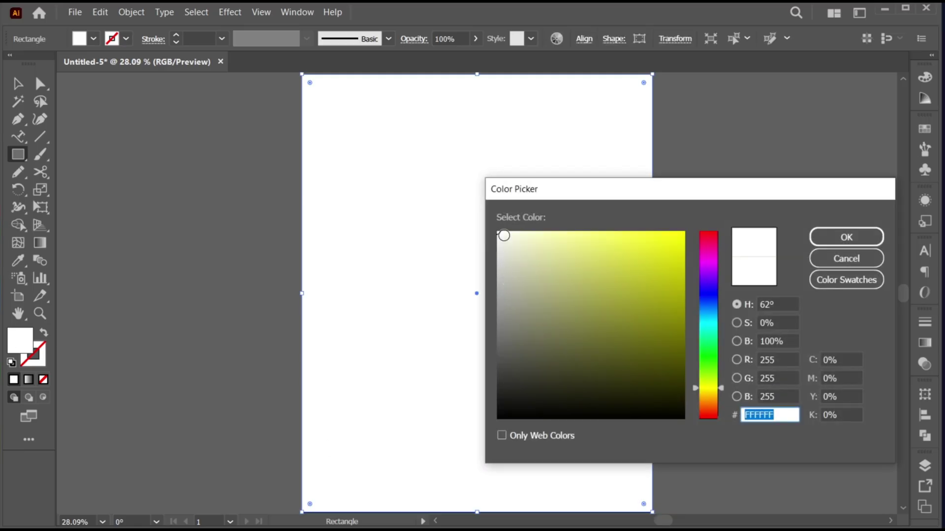
drag(499, 234, 498, 240)
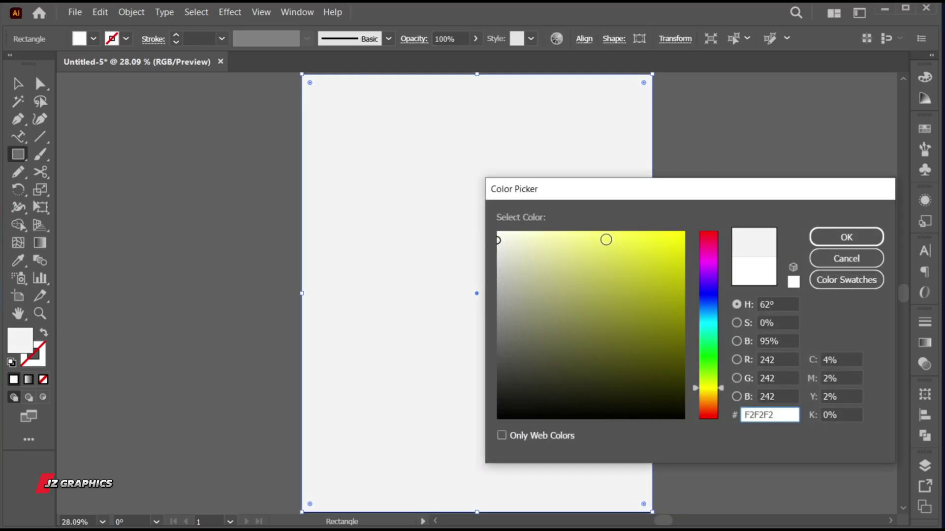
click(848, 237)
key(v)
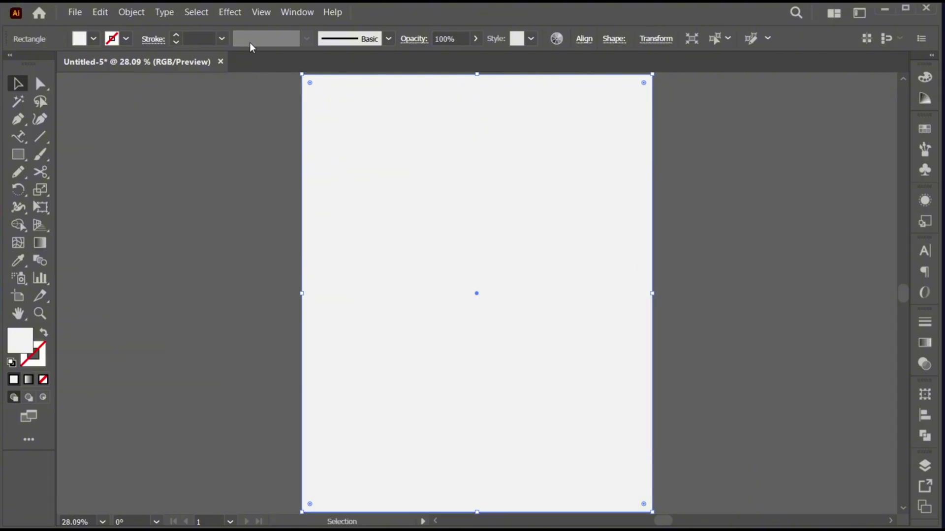
- Apply a Soft Grain texture effect with intensity 93 and contrast 73 to the rectangle
click(230, 12)
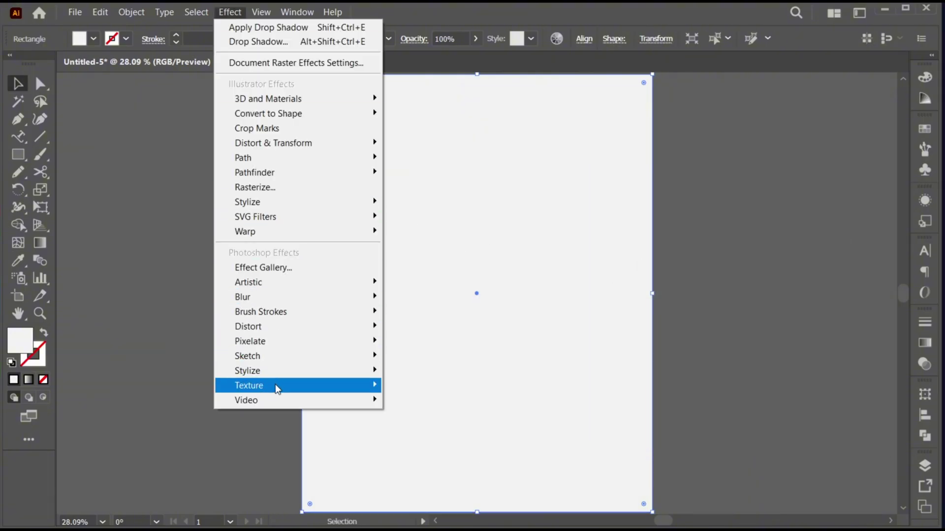
mouse_move(276, 385)
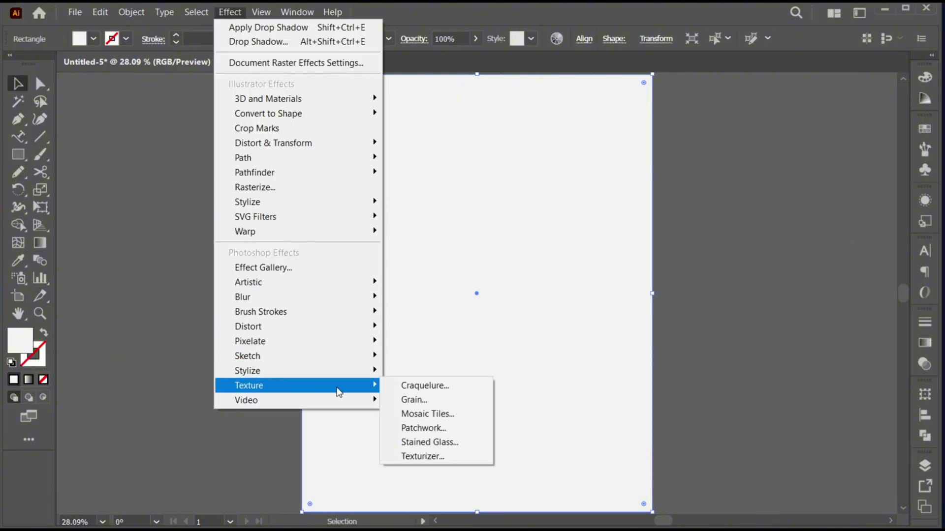
click(450, 404)
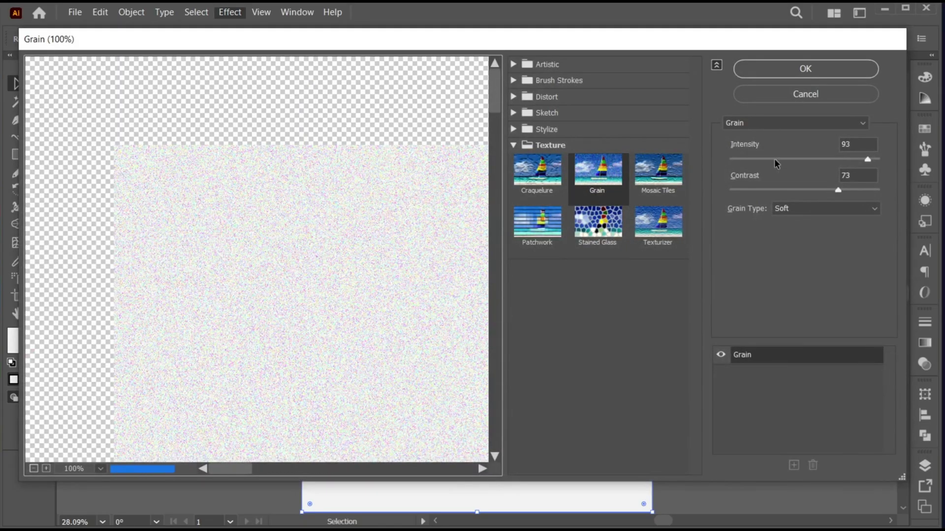
click(791, 209)
click(793, 229)
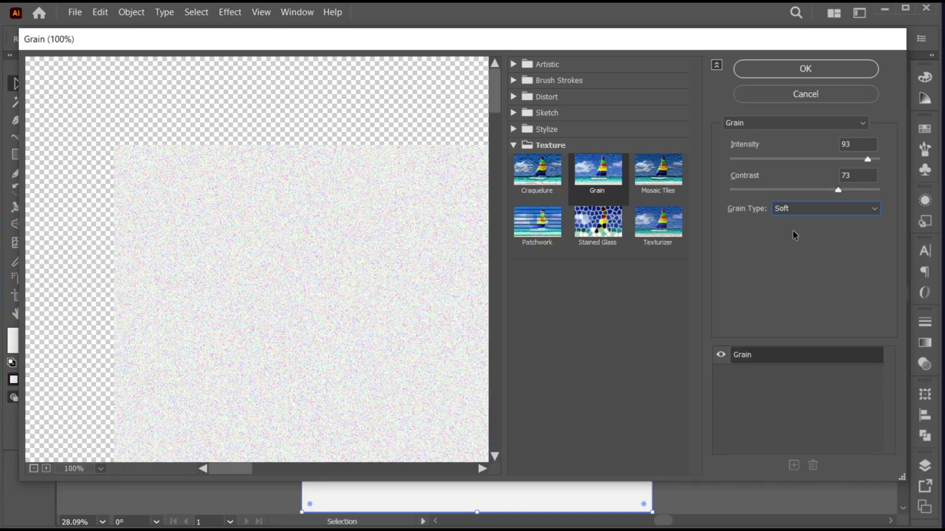
drag(854, 143, 841, 176)
click(854, 174)
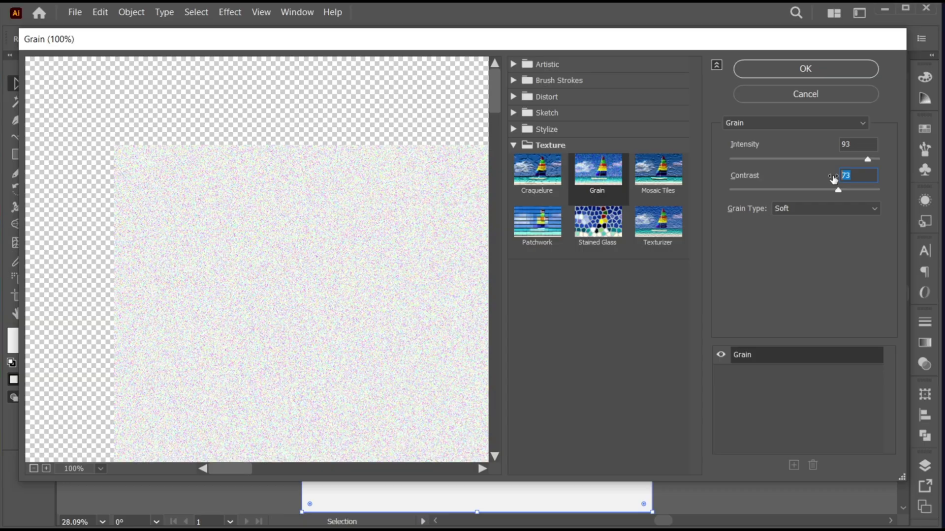
click(802, 70)
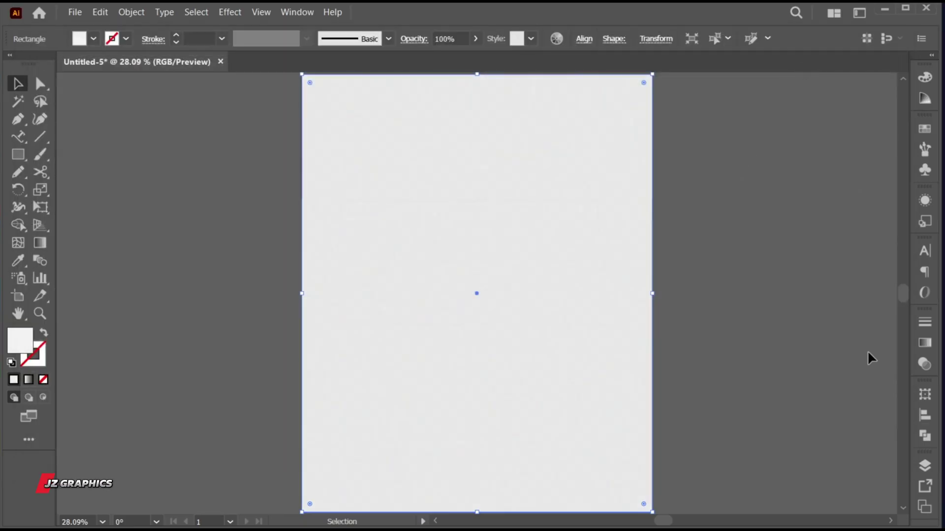
- Set the grain rectangle's blend mode to Color Burn and deselect it
click(923, 366)
click(781, 338)
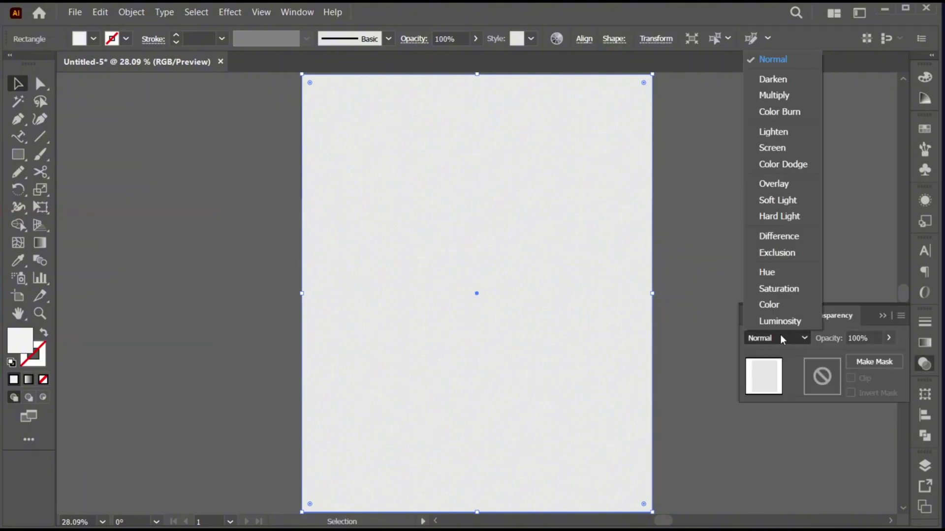
click(781, 110)
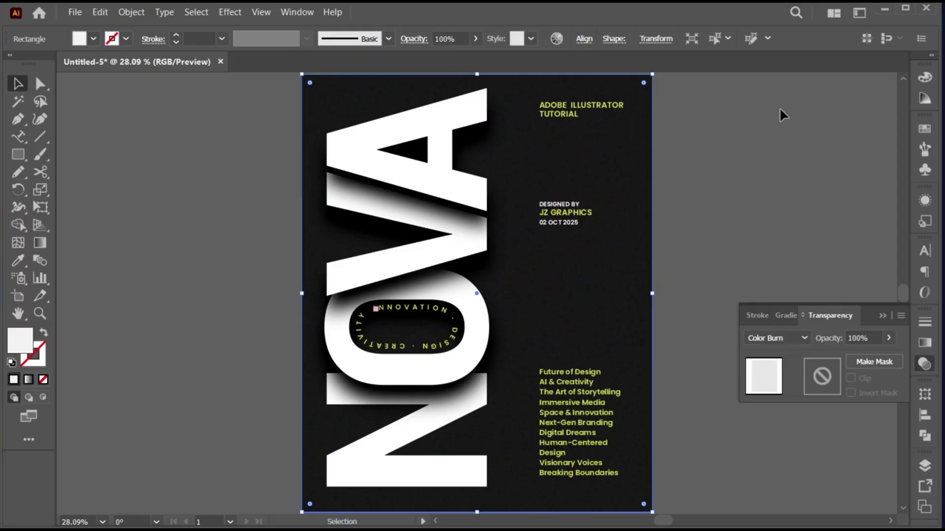
click(882, 316)
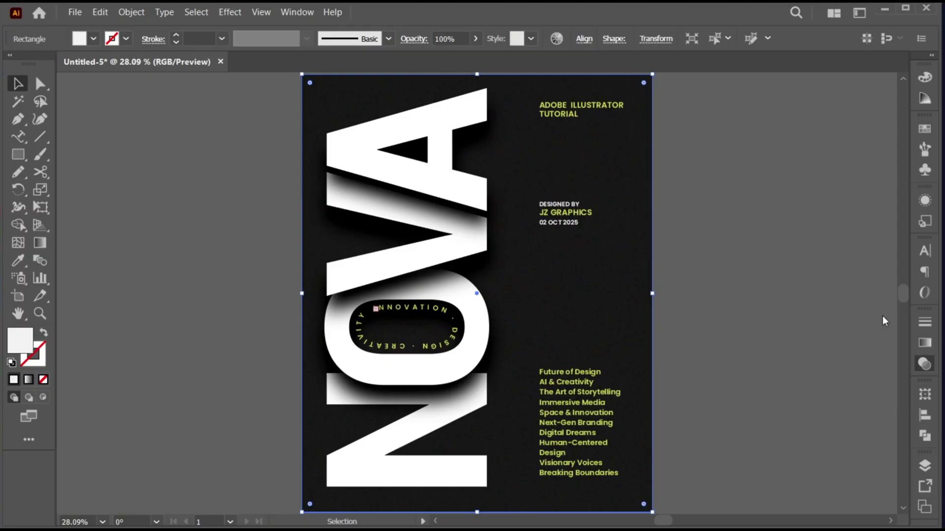
click(765, 397)
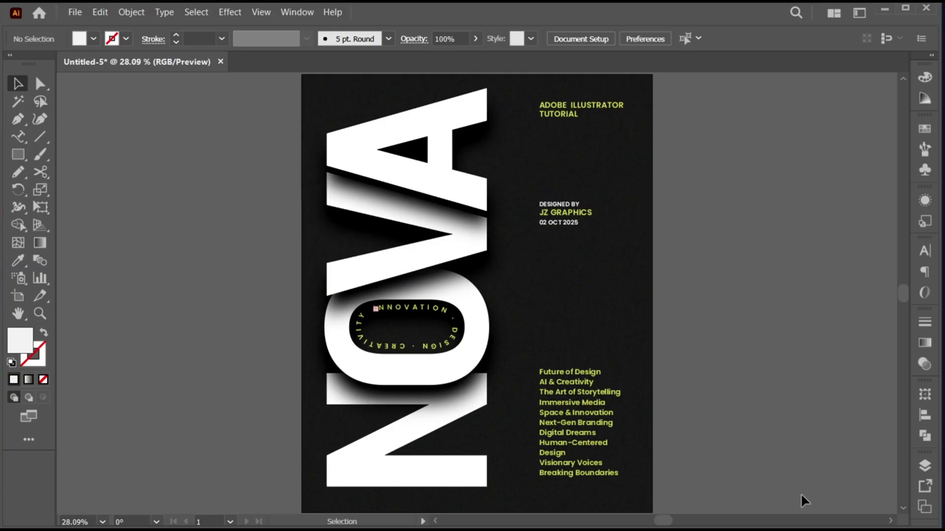